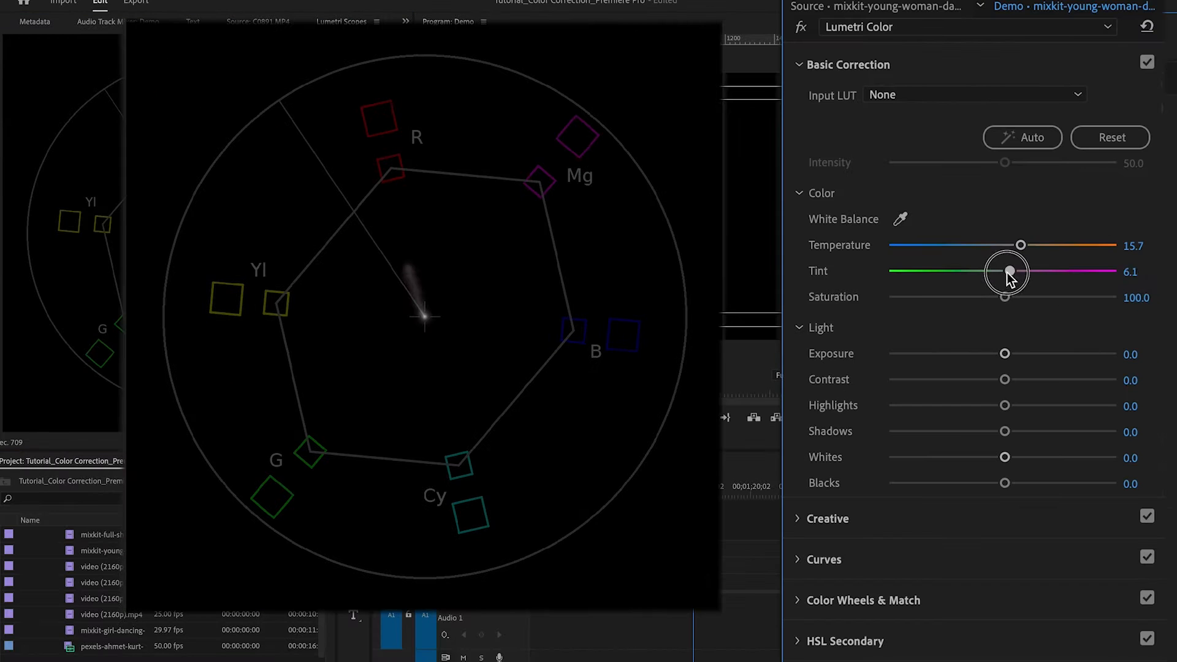
Shift the clip's Tint toward green and lower its Temperature slightly in Basic Correction
drag(1006, 271, 951, 272)
drag(1021, 245, 1017, 241)
drag(950, 271, 957, 272)
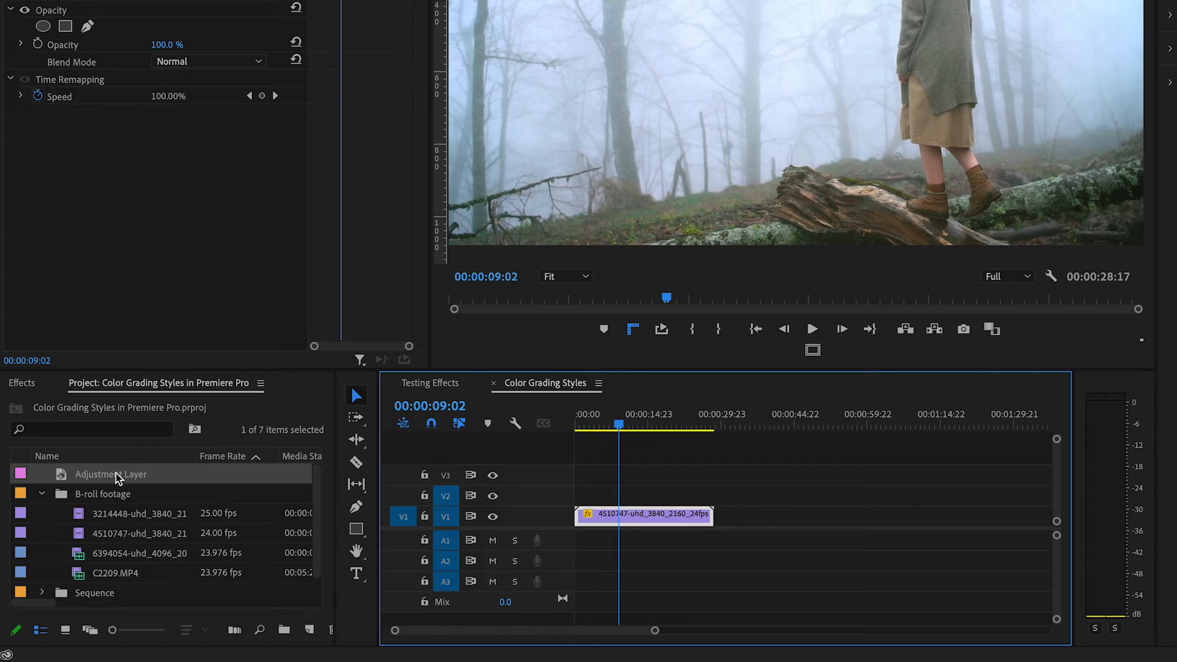
Place the adjustment layer on track V2 above the forest clip and set its Exposure to -0.4
click(150, 481)
drag(150, 482, 713, 504)
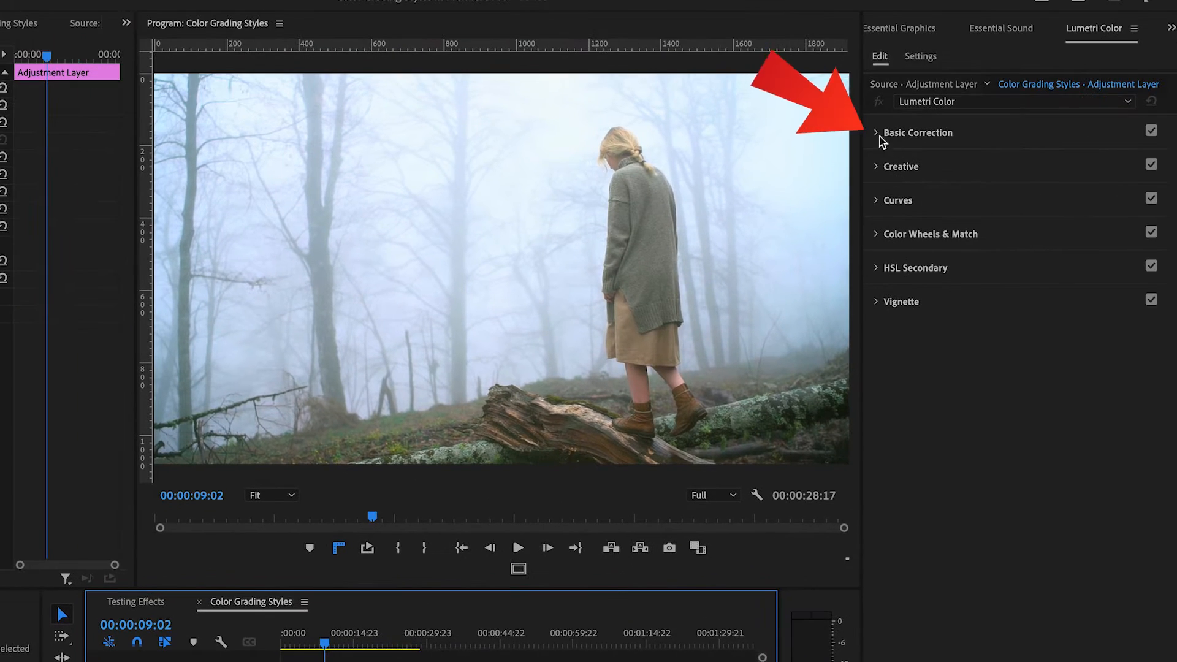
click(1171, 76)
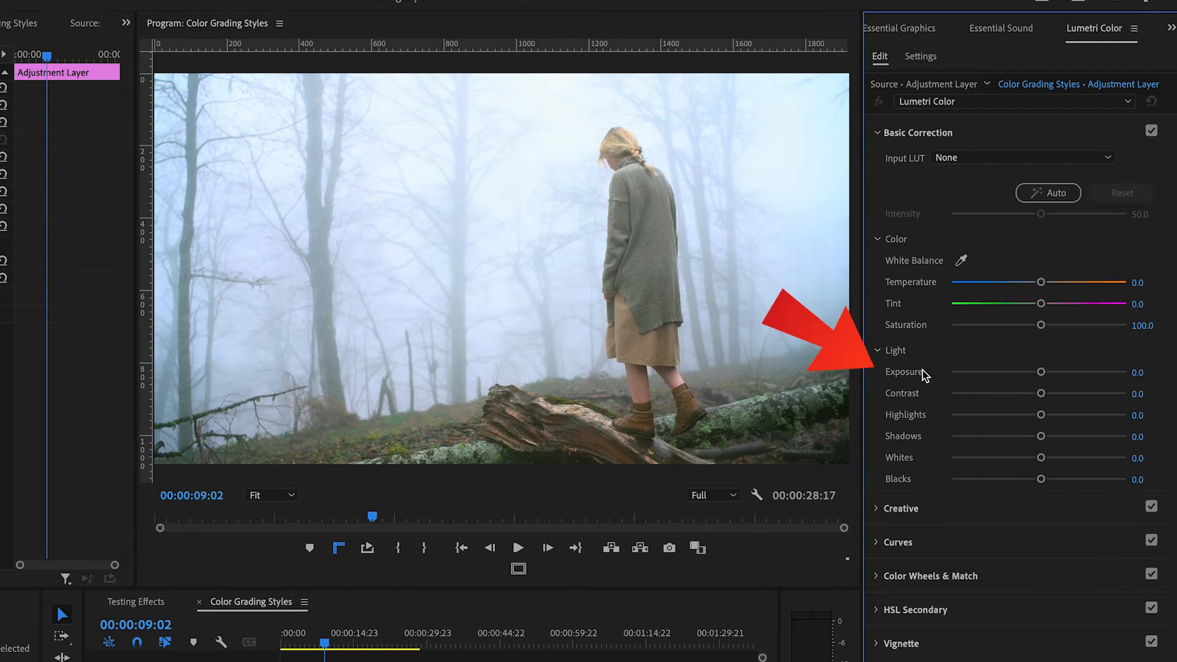
drag(1042, 374, 1031, 380)
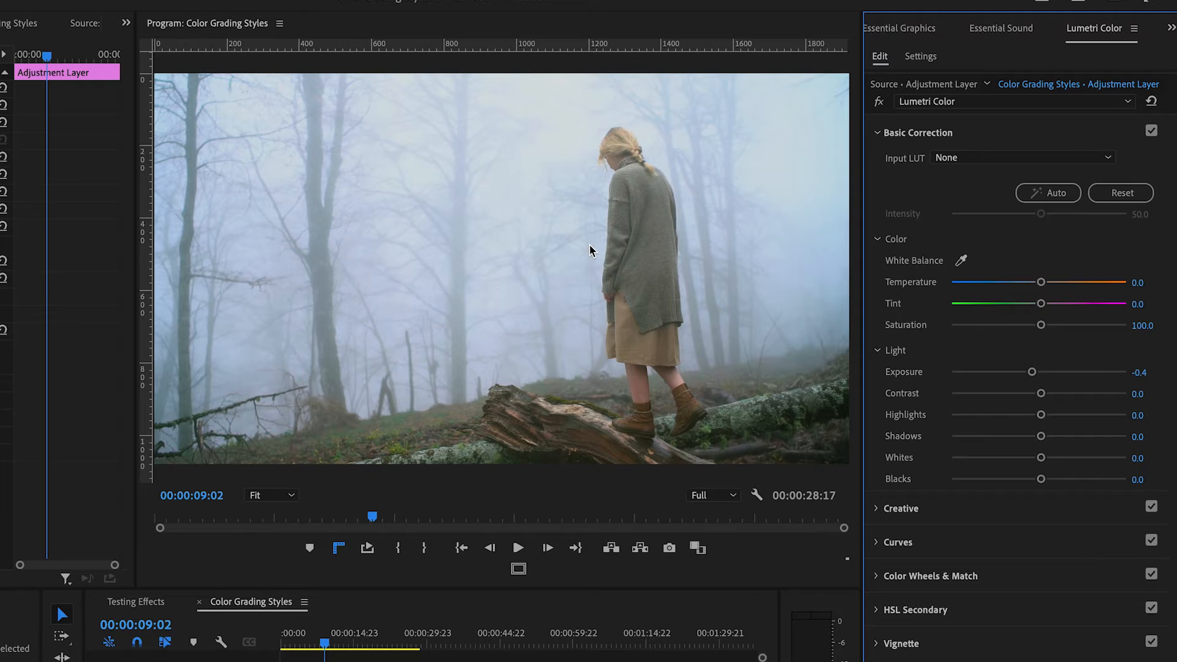
Shape the white RGB curve with three points, pulling the shadows and midtones down while holding the highlights slightly up
click(880, 545)
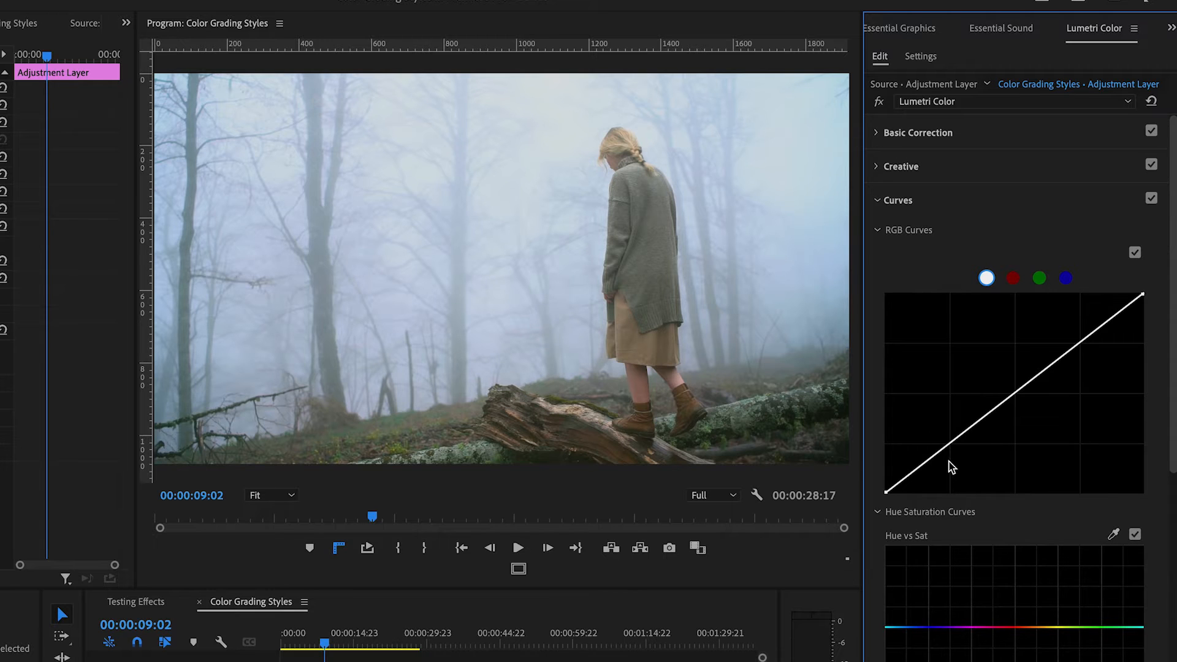
click(949, 443)
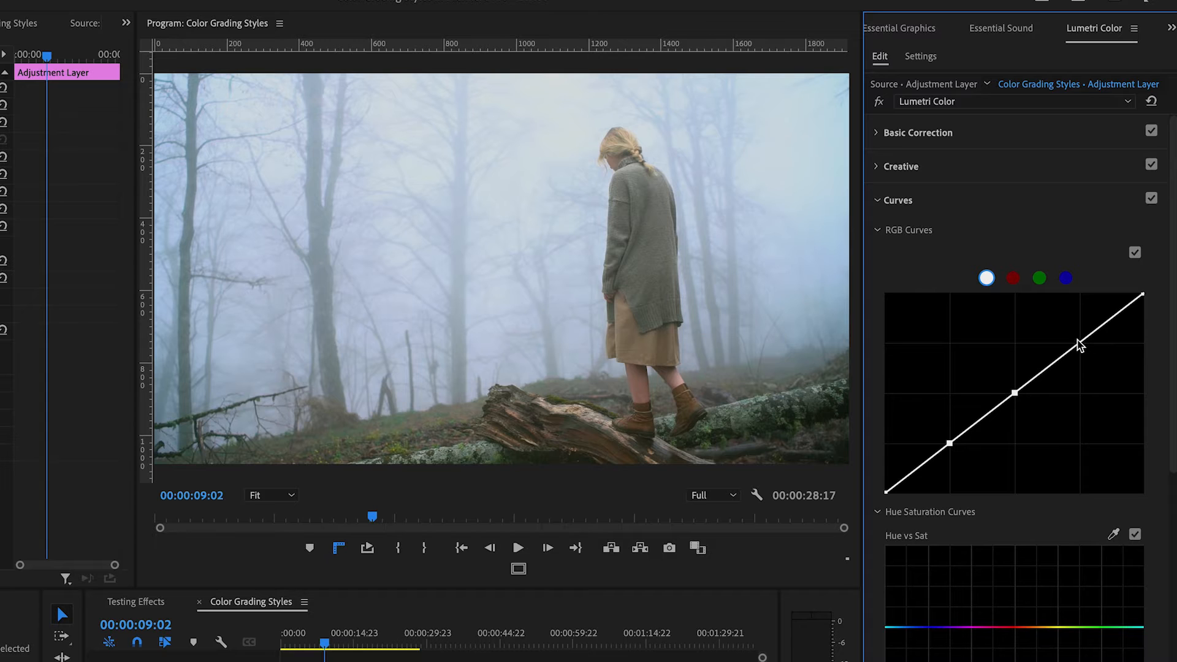
drag(949, 444, 959, 458)
drag(1018, 390, 1032, 416)
drag(960, 459, 964, 464)
drag(1081, 342, 1080, 338)
drag(1029, 417, 1027, 413)
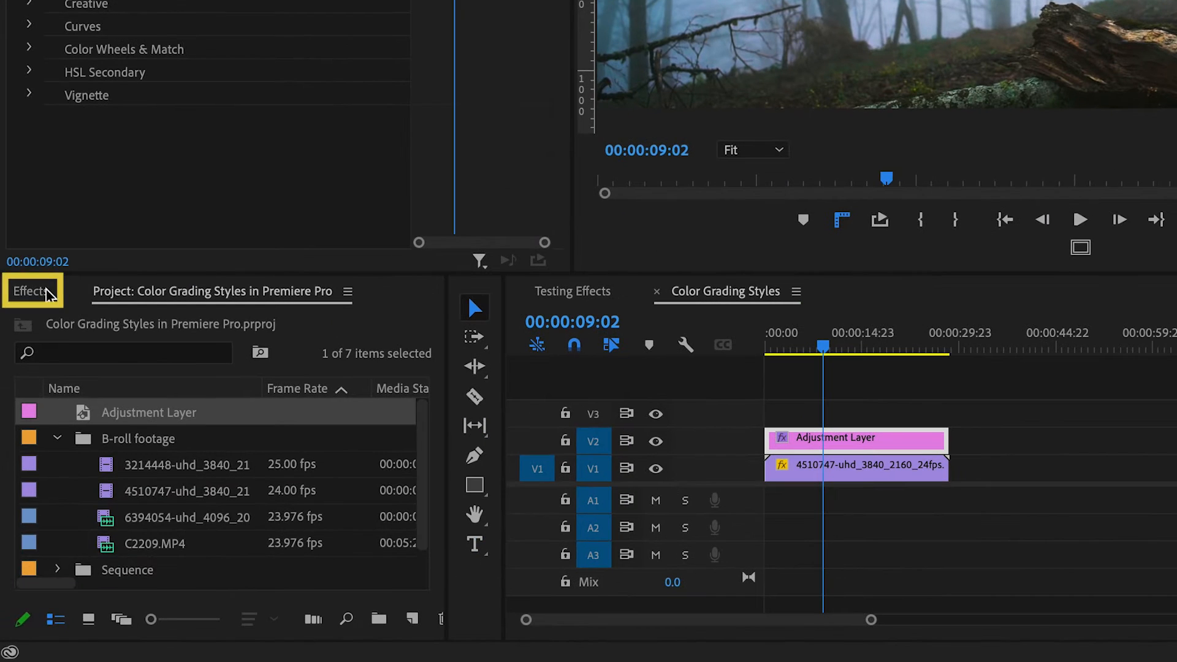
Search the effects for "lumetri color" and add a second Lumetri Color effect to the adjustment layer
click(48, 302)
click(54, 320)
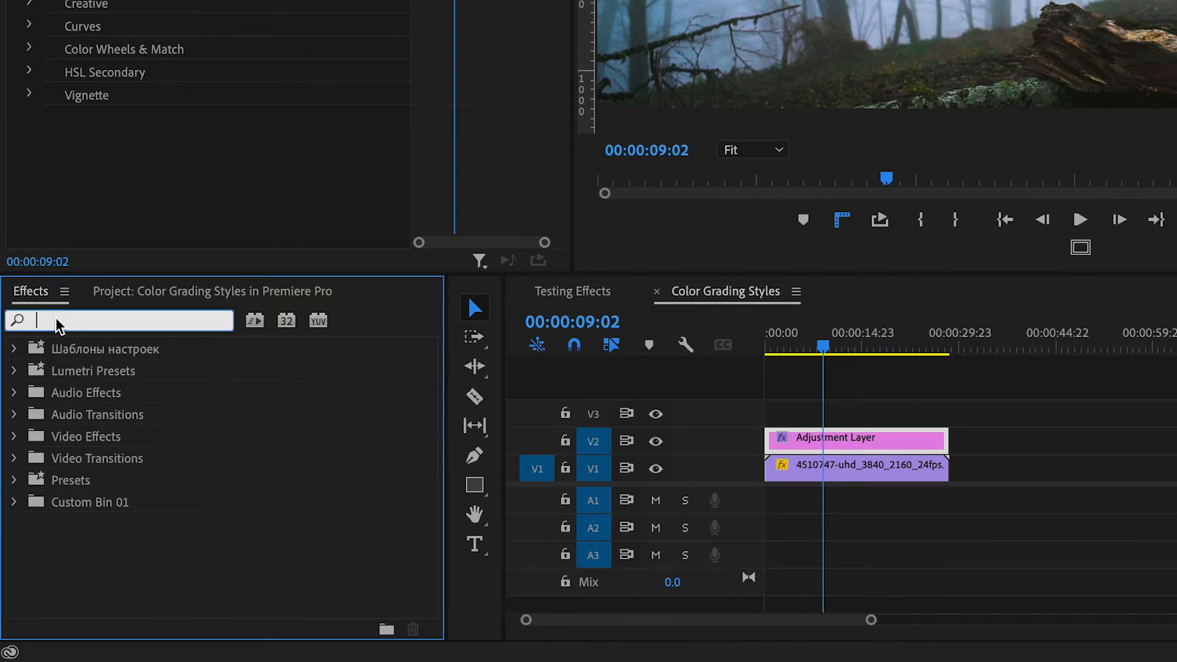
text(lumetri color)
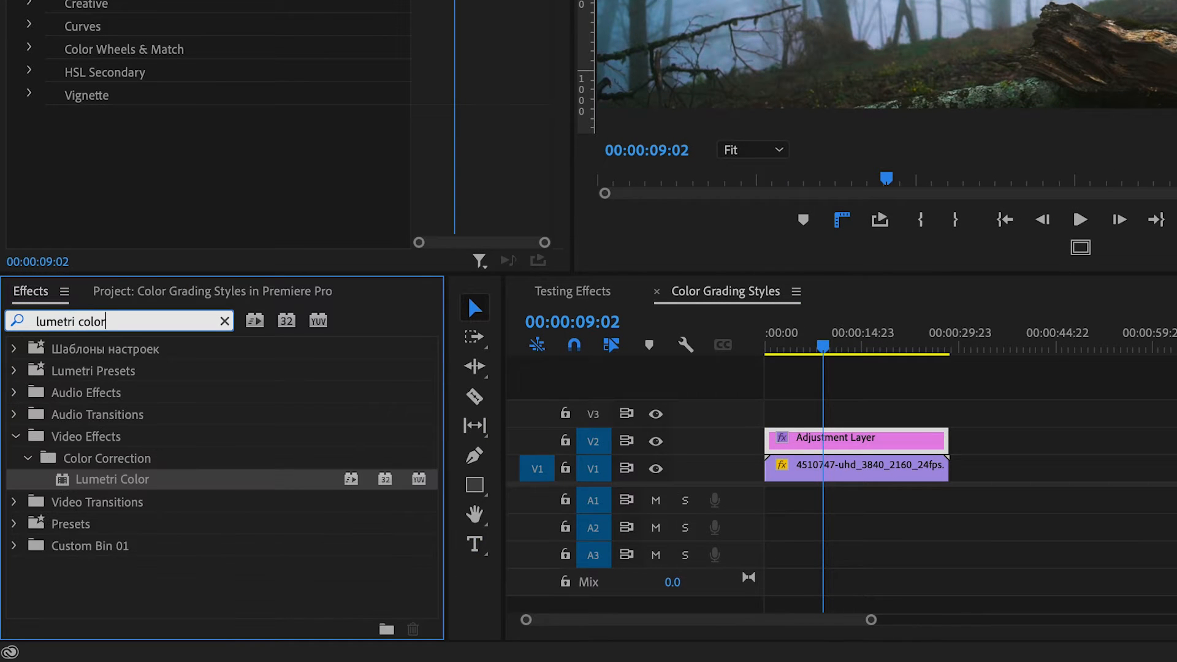
double_click(71, 487)
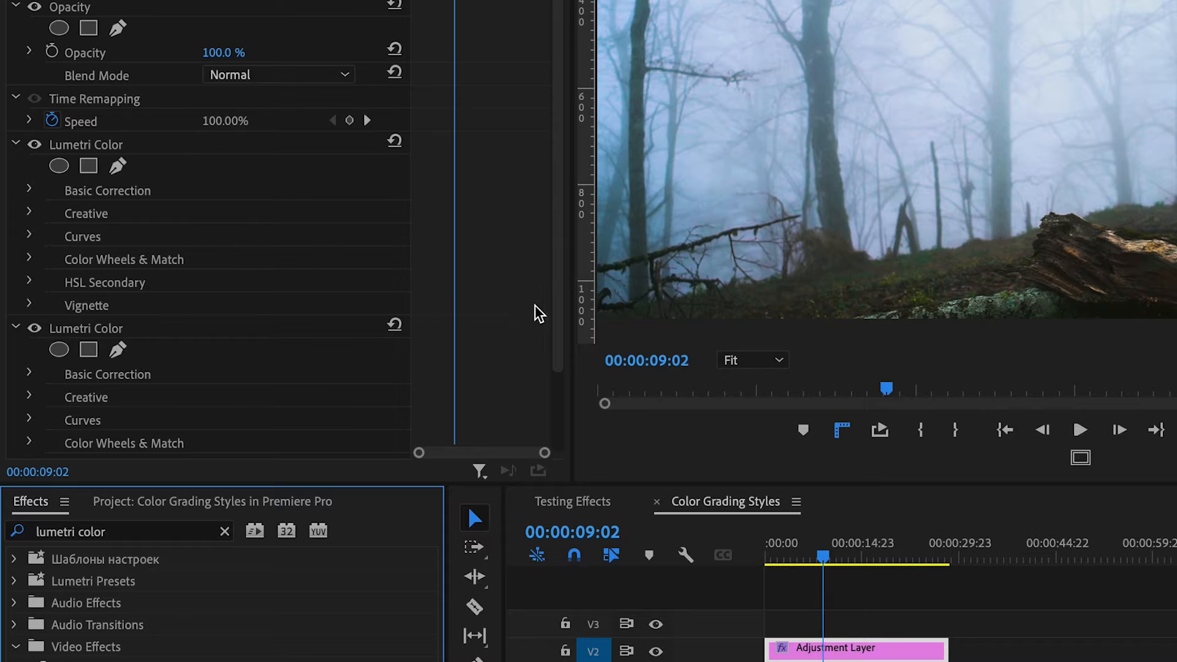
drag(552, 344, 552, 417)
In the second Lumetri Color effect, pull the red curve's midpoint down and raise the midpoints of the green and blue curves
click(118, 240)
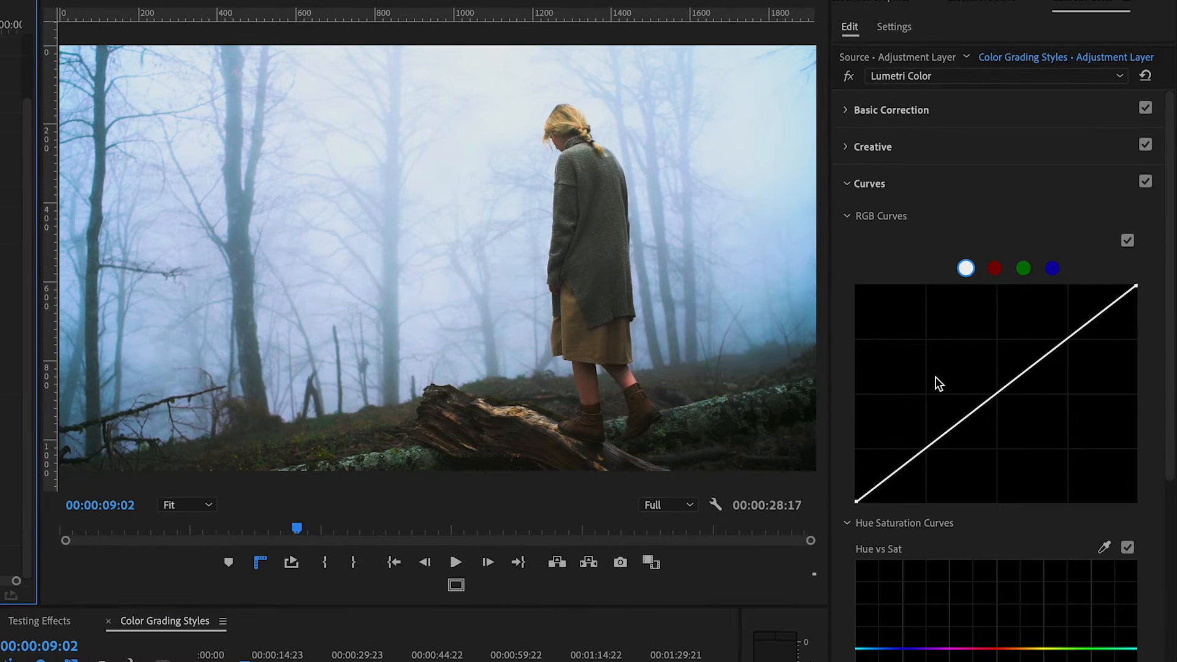
click(995, 270)
click(1022, 269)
click(1050, 270)
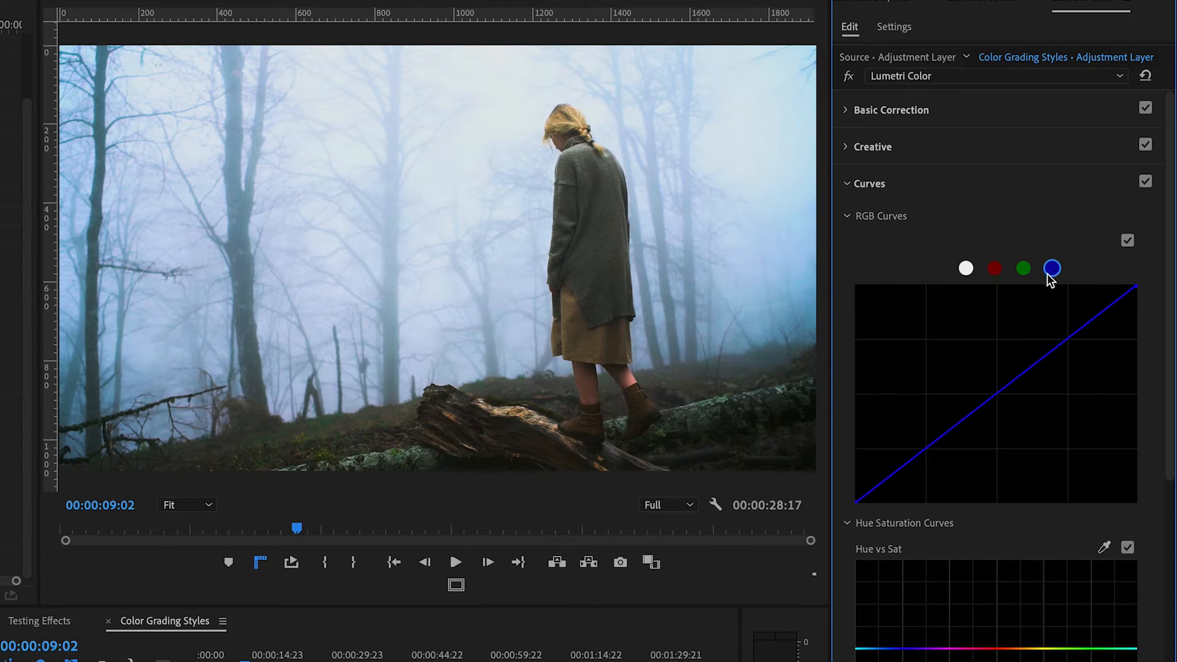
click(995, 272)
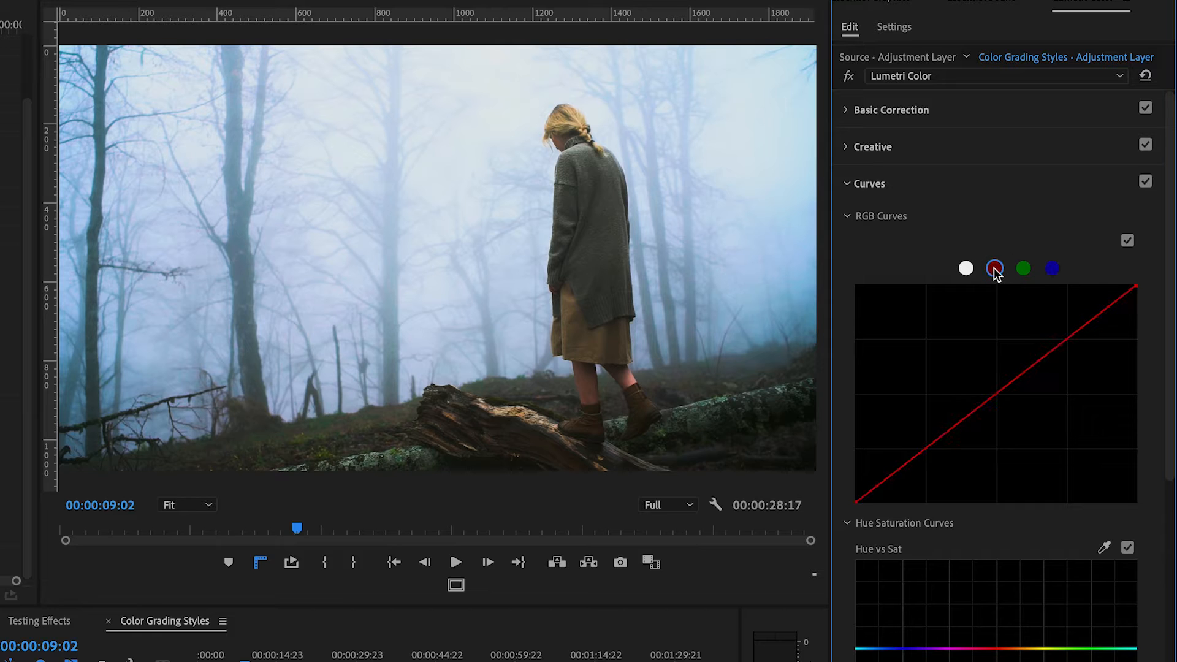
drag(998, 394, 1012, 410)
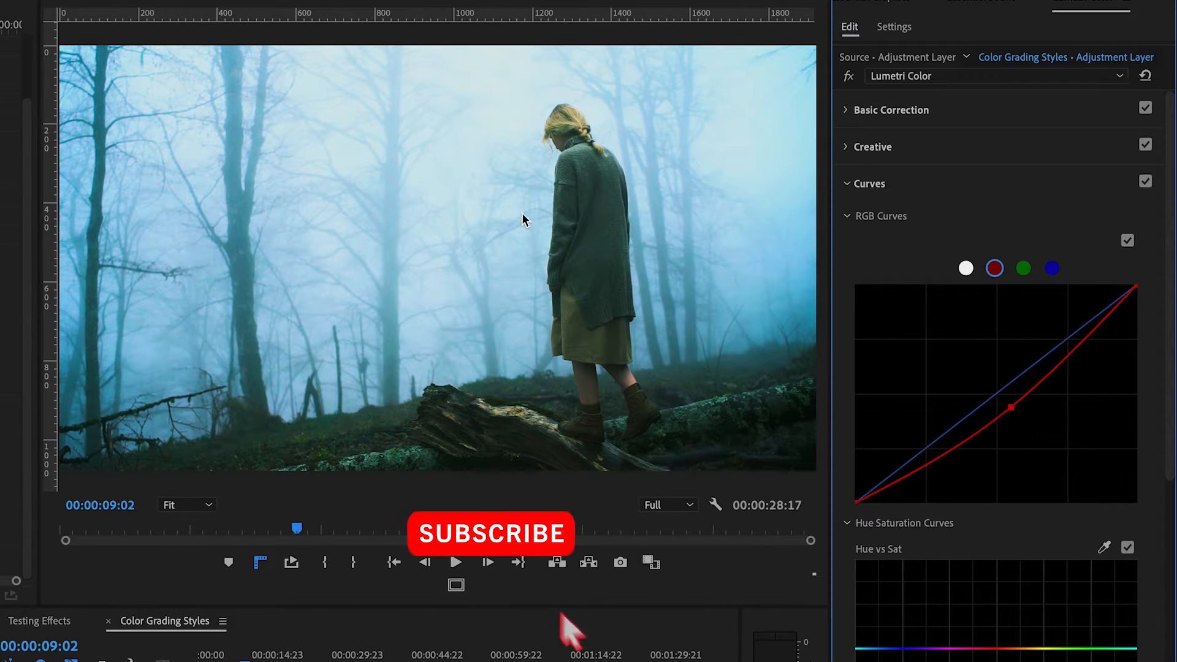
click(1023, 268)
drag(987, 397, 989, 378)
click(1052, 268)
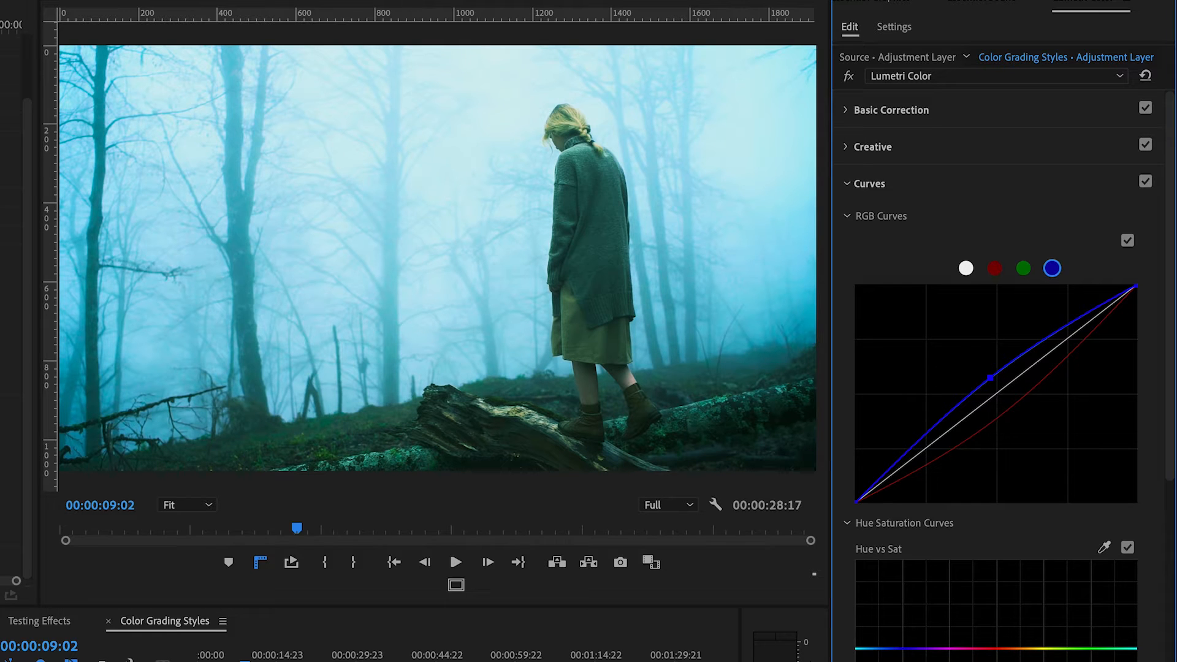
Reduce the saturation of the cyan and blue hues with points on the Hue vs Sat curve
drag(1171, 447, 1156, 515)
drag(900, 597, 924, 595)
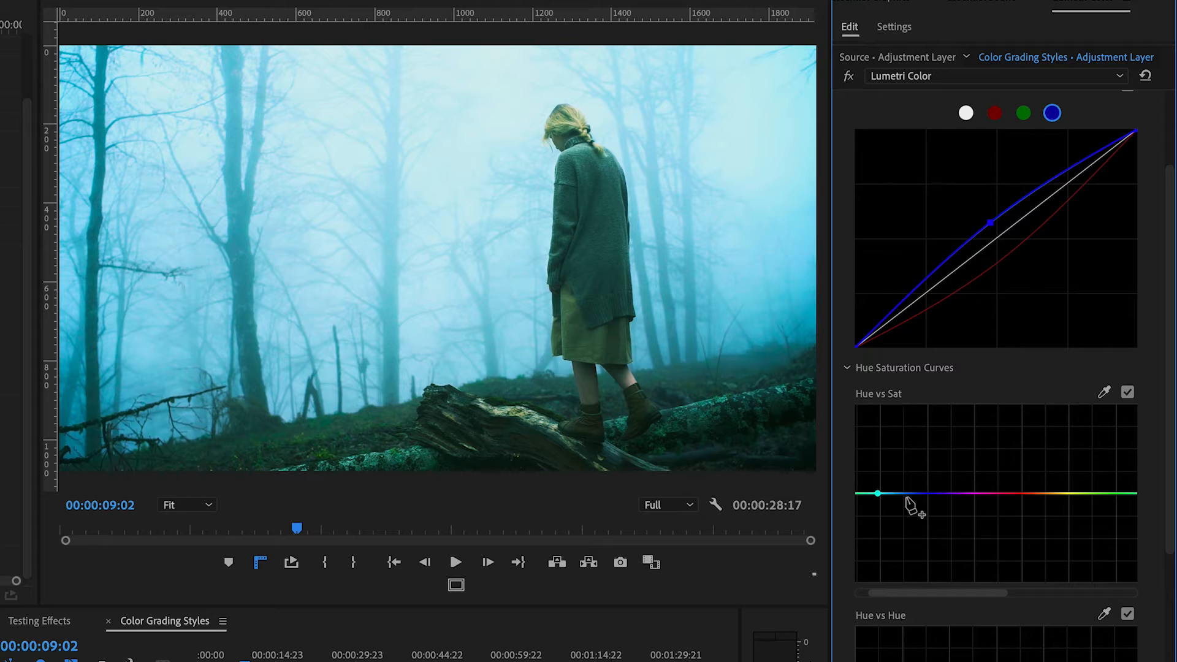
drag(899, 493, 904, 518)
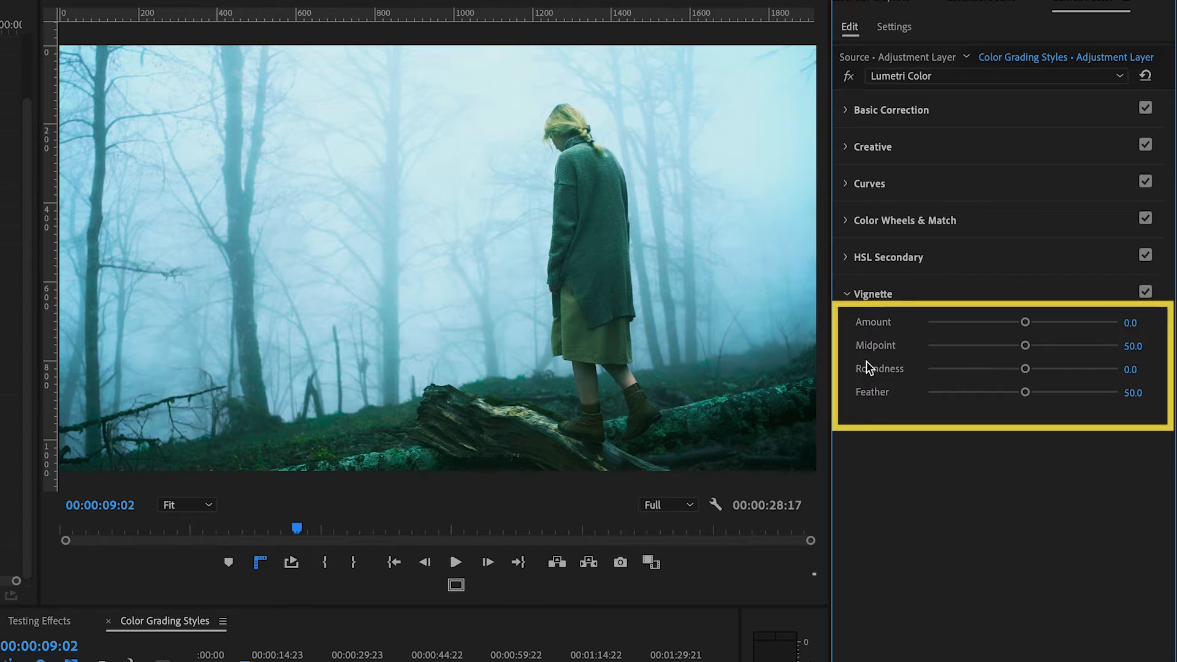
Darken the frame's edges with a vignette by lowering its Amount, Midpoint and Feather
drag(1024, 322, 1003, 322)
drag(1024, 345, 1011, 369)
drag(1025, 392, 1002, 401)
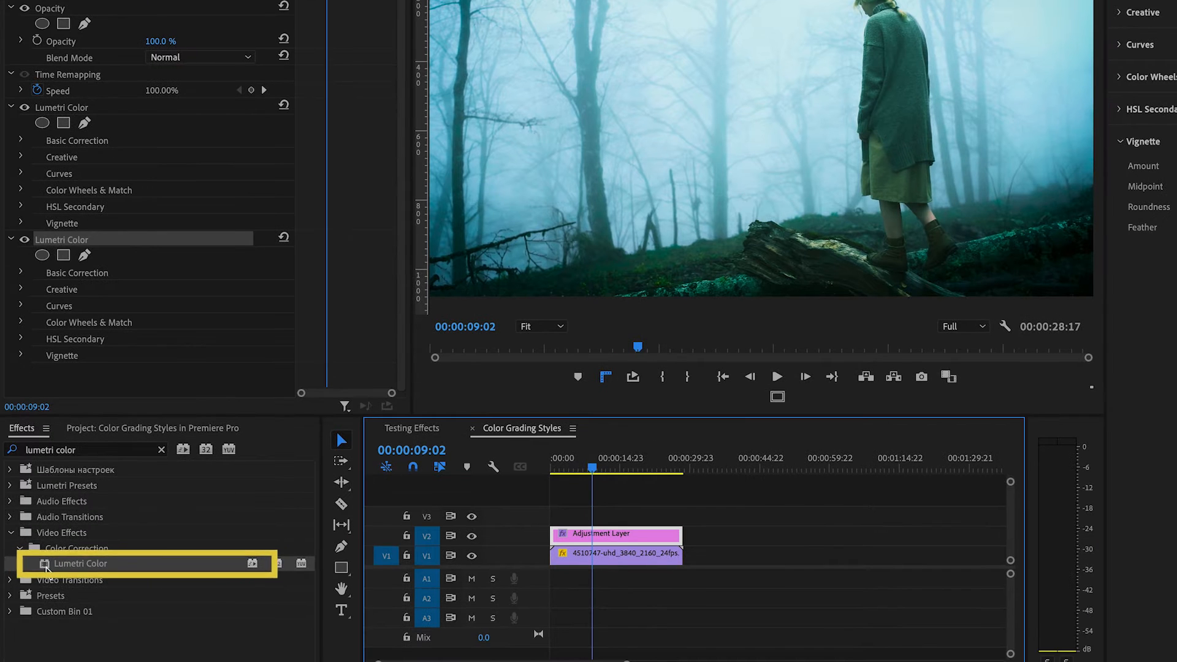
Add a third Lumetri Color effect to the adjustment layer and create an ellipse mask on it
double_click(47, 564)
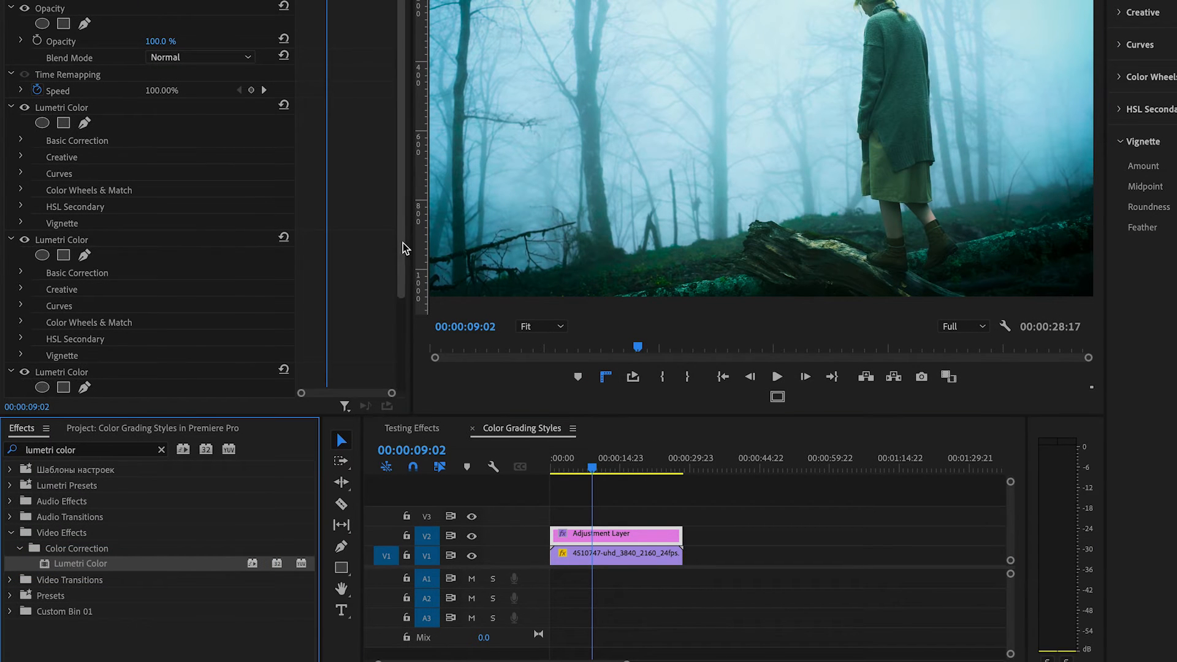
drag(406, 250, 387, 376)
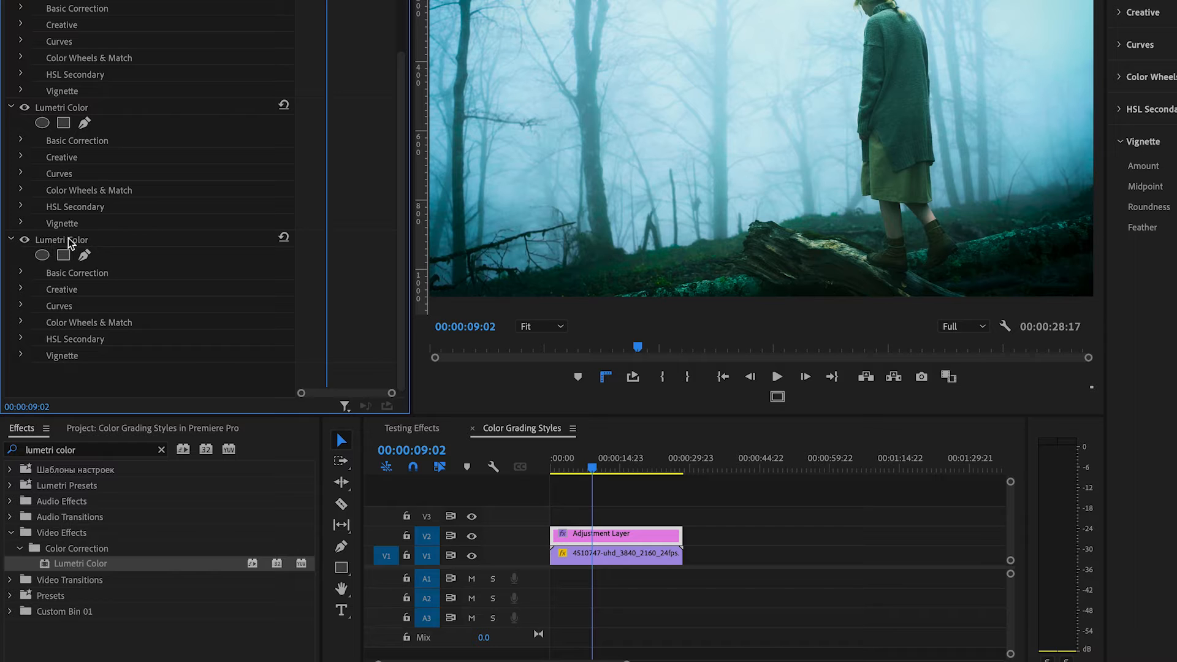
click(42, 255)
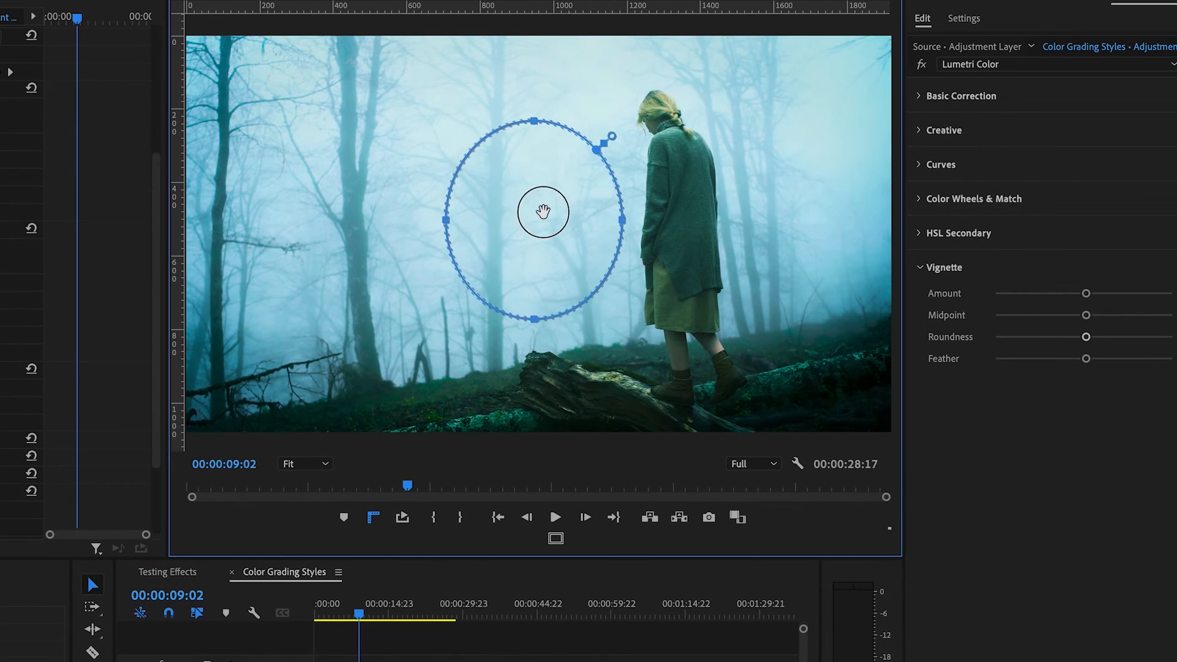
Move the ellipse mask onto the bright fog beside the woman and enlarge it in width and height
drag(543, 212, 526, 156)
drag(429, 165, 371, 176)
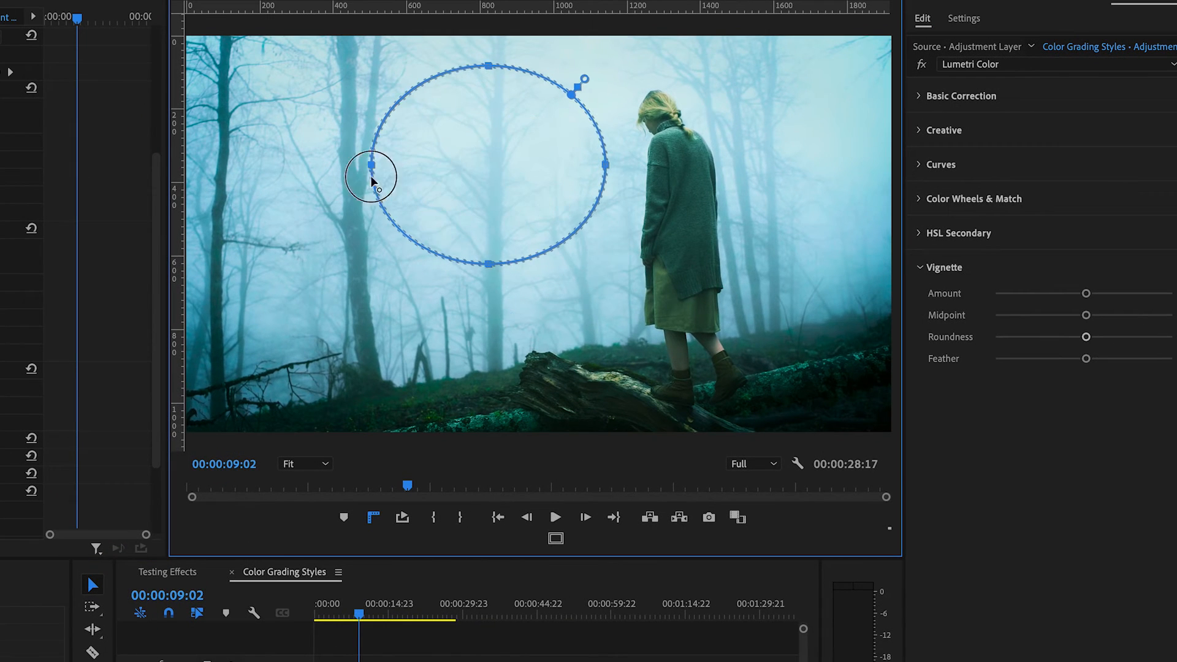
drag(607, 166, 628, 168)
drag(499, 67, 499, 55)
drag(499, 265, 499, 285)
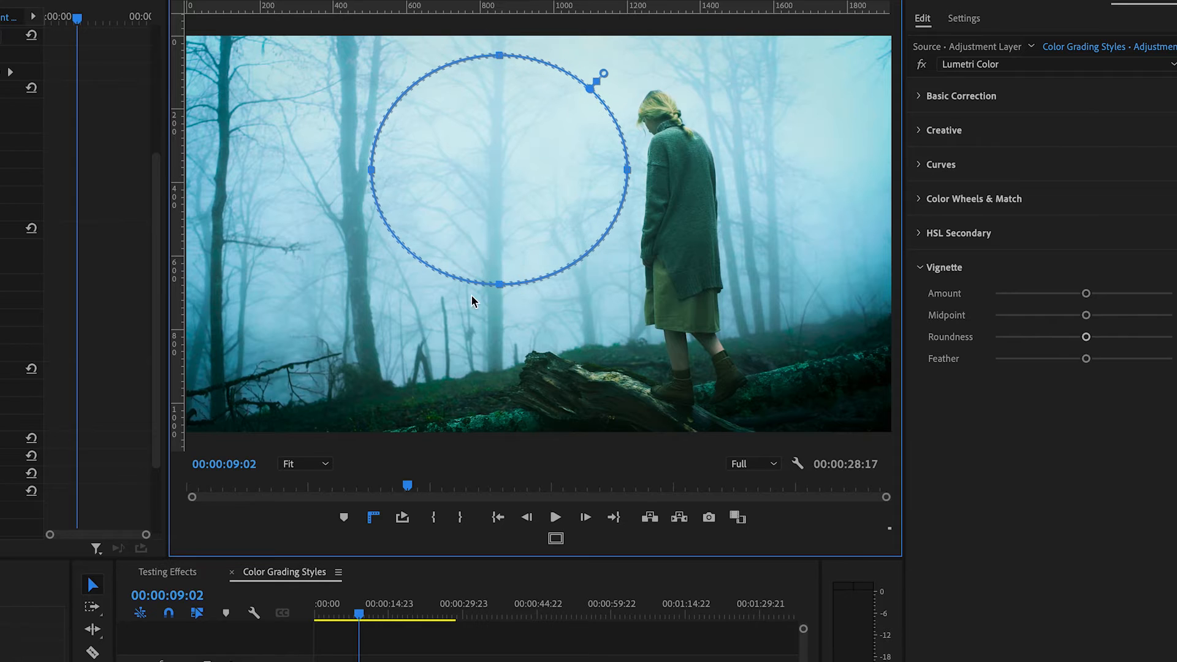
Set the Mask Feather to 199 and stretch the ellipse wider and higher until it reaches the woman
drag(157, 438, 191, 439)
drag(640, 167, 609, 168)
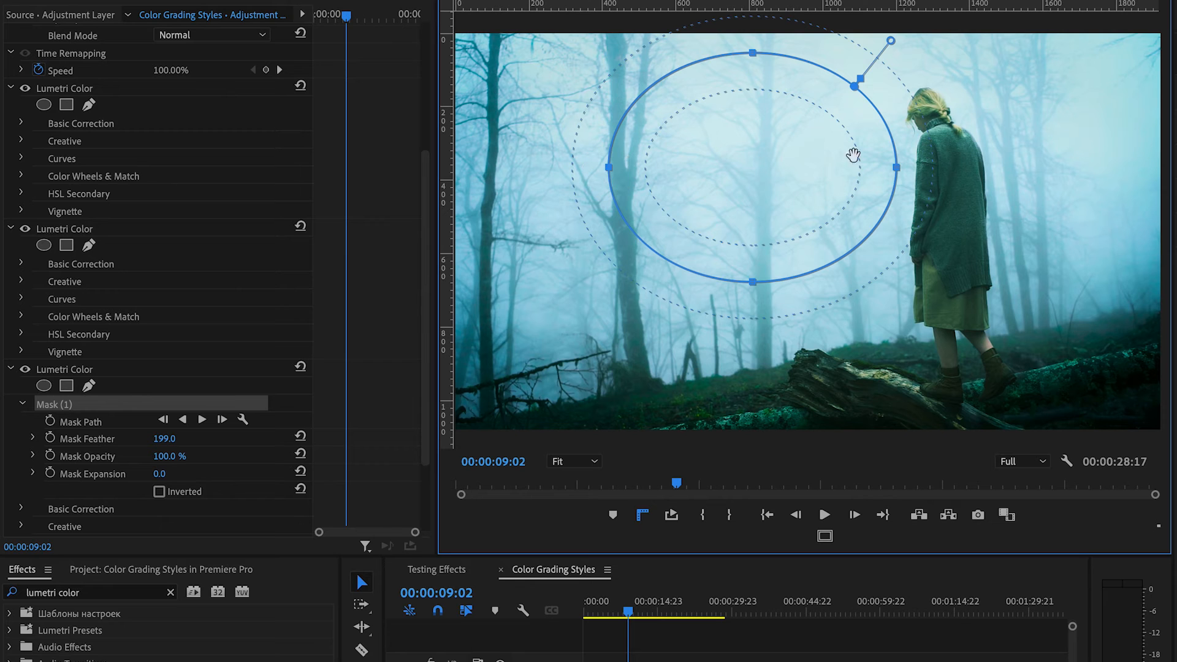
drag(895, 168, 920, 169)
drag(766, 53, 768, 40)
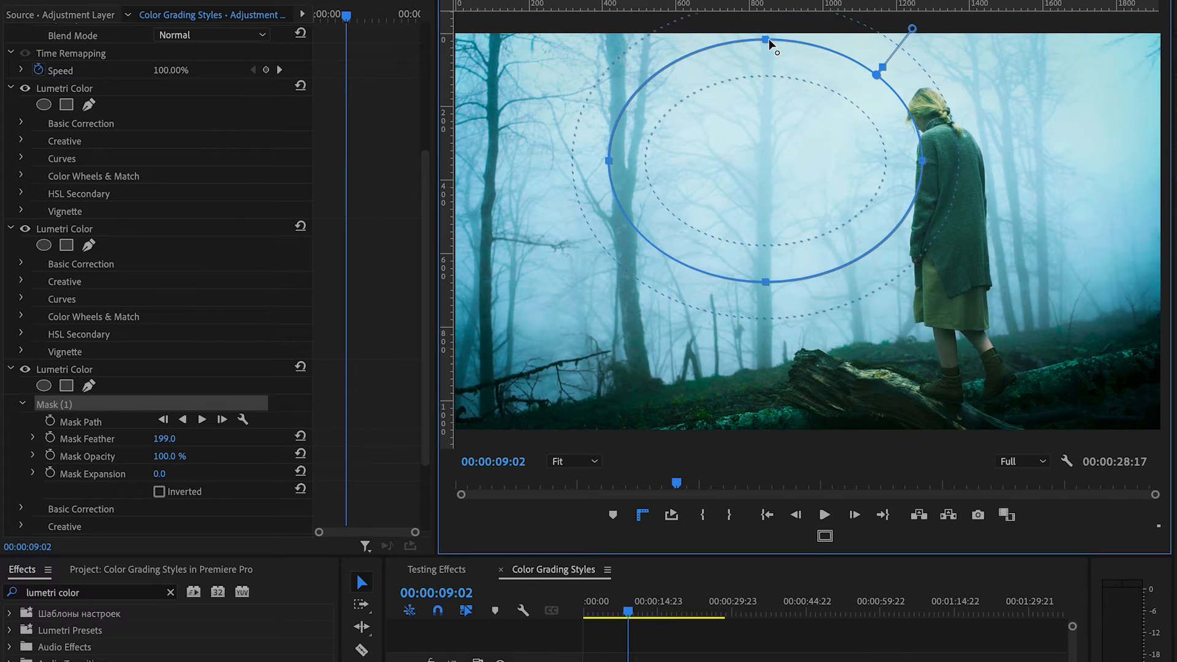
Brighten the masked fog by setting Exposure to 0.4 and Whites to 26.8 in Basic Correction
click(870, 149)
drag(1035, 390, 1041, 392)
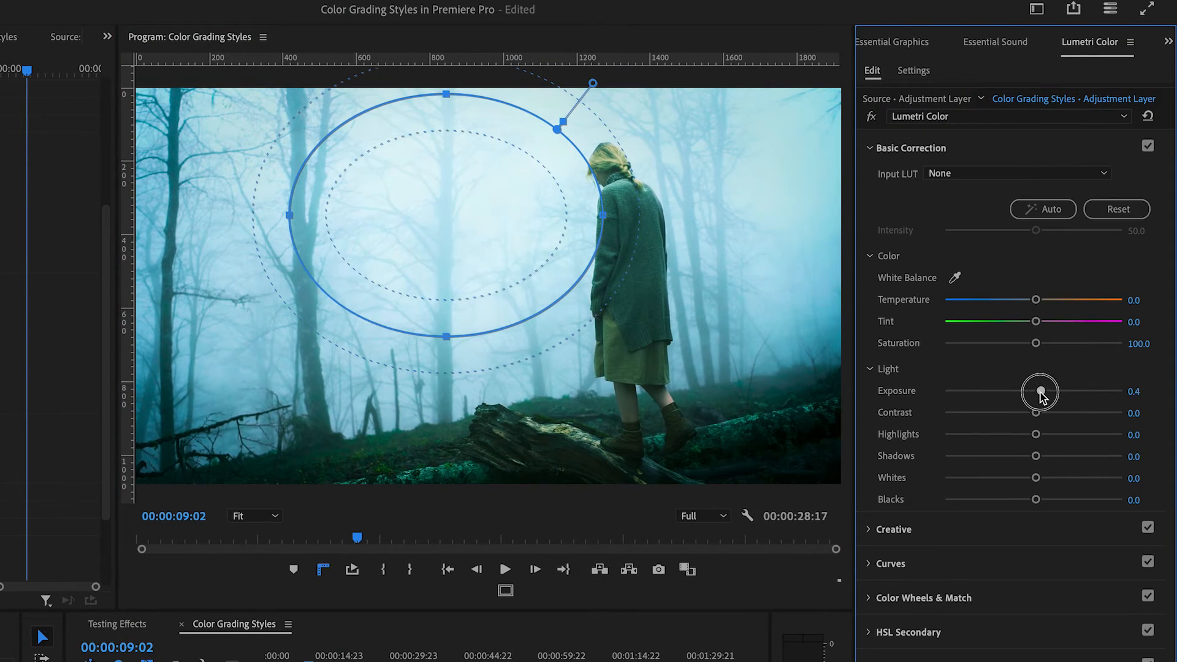
drag(1035, 478, 1054, 479)
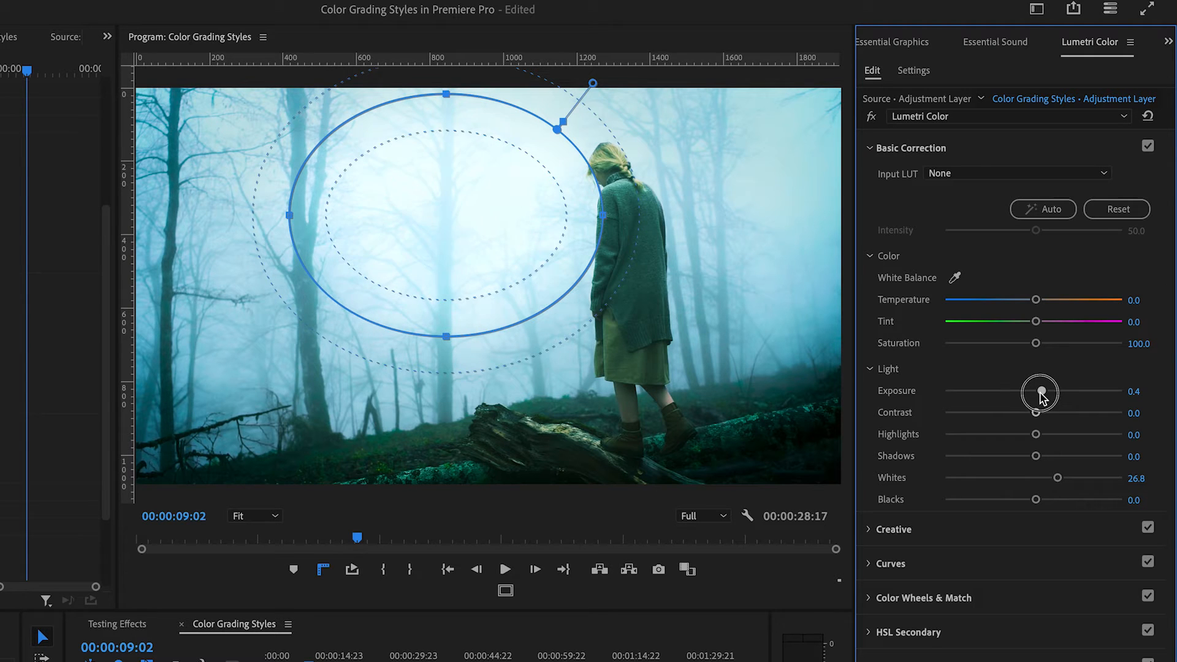
click(343, 661)
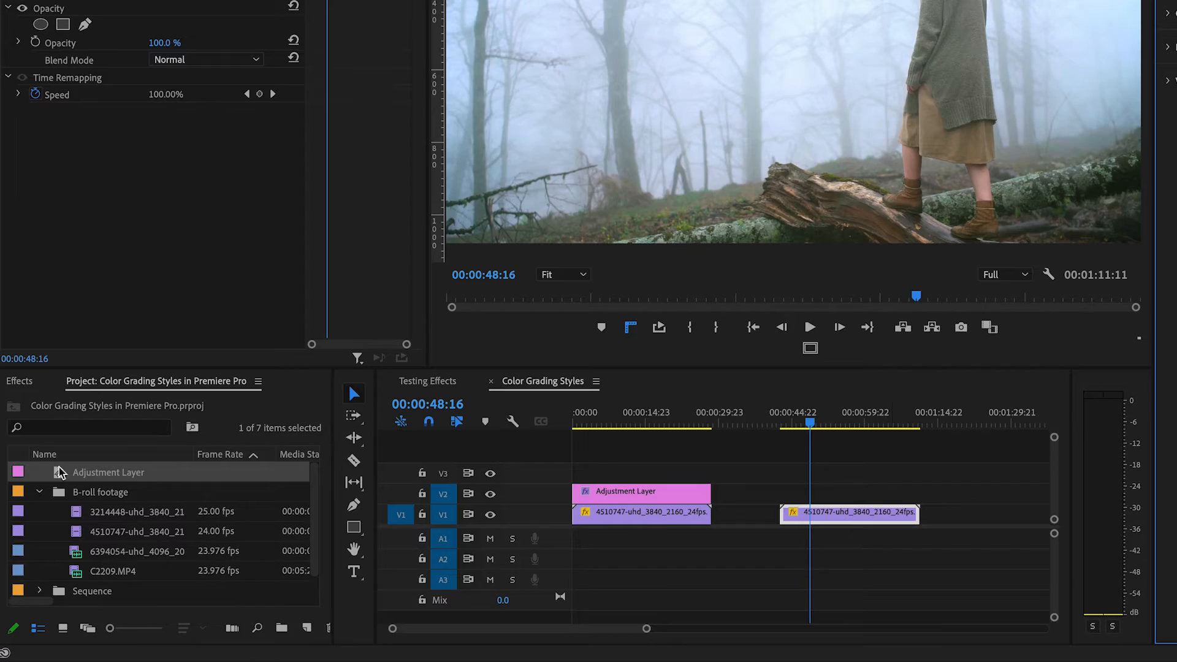
Place an adjustment layer above the second forest clip and reduce its Saturation to the minimum for black and white
drag(61, 473, 918, 491)
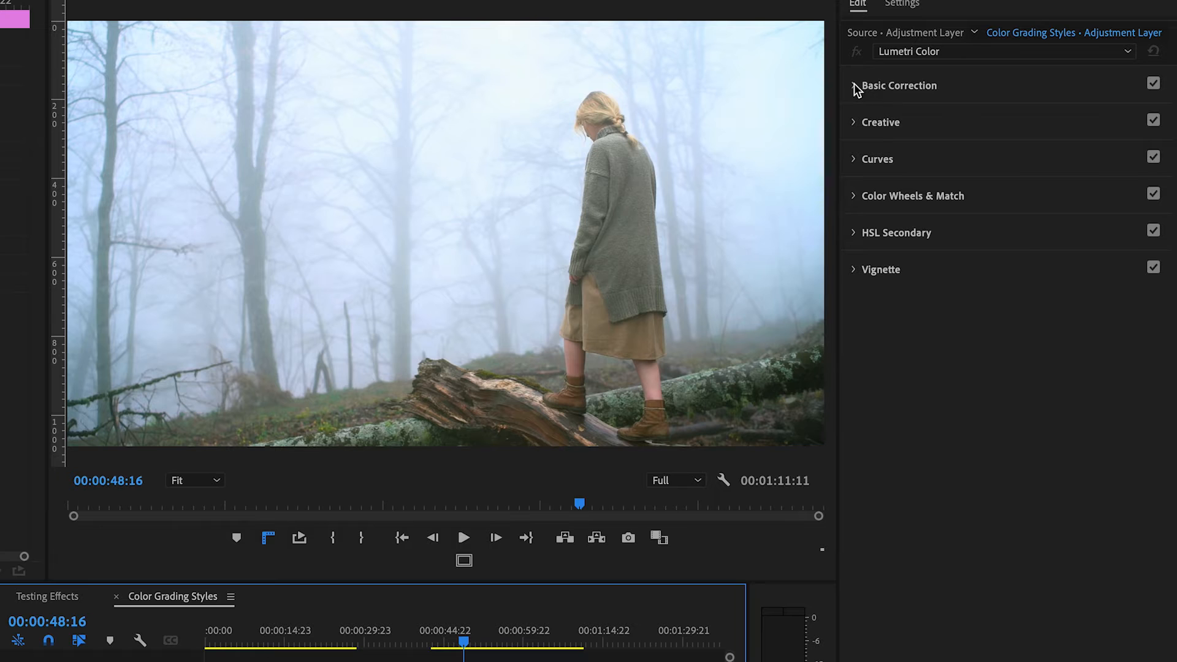
click(856, 87)
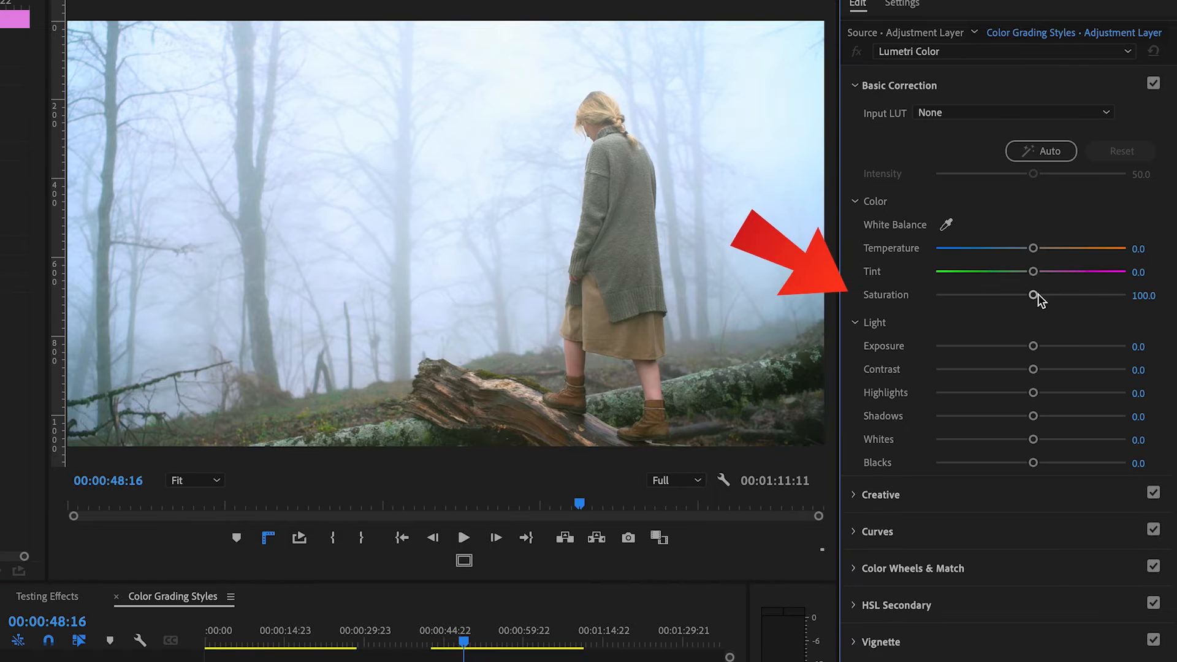
drag(1034, 296, 935, 300)
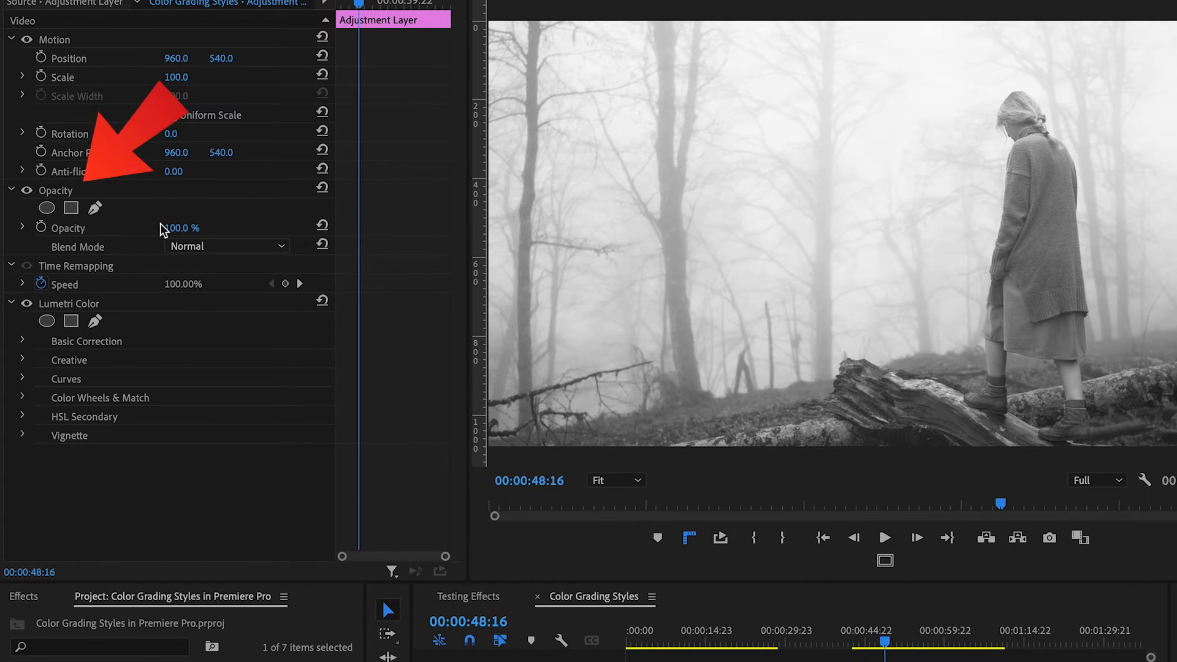
Change the adjustment layer's blend mode to Overlay and play back part of the graded clip
click(239, 248)
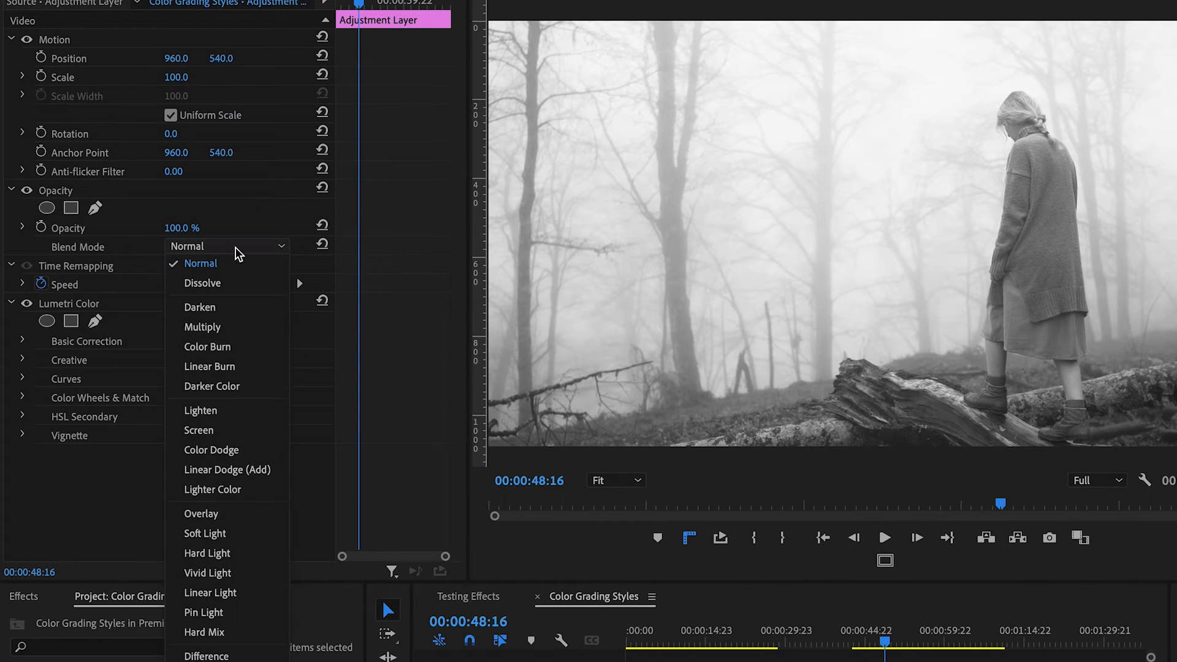
click(216, 514)
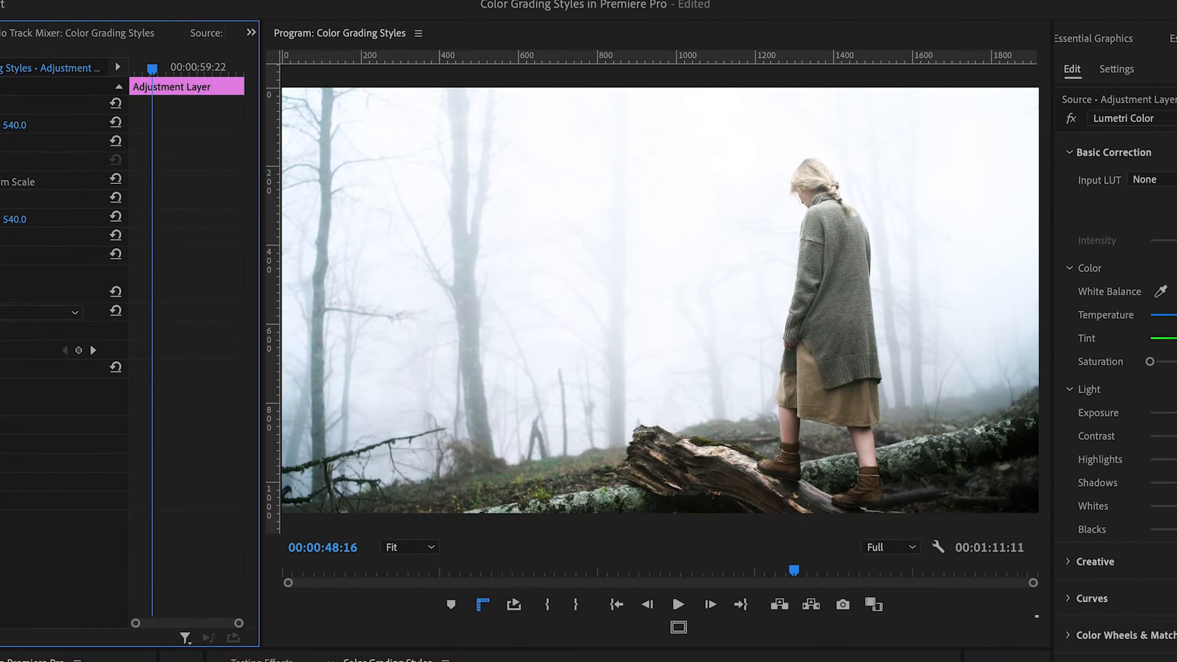
key(space)
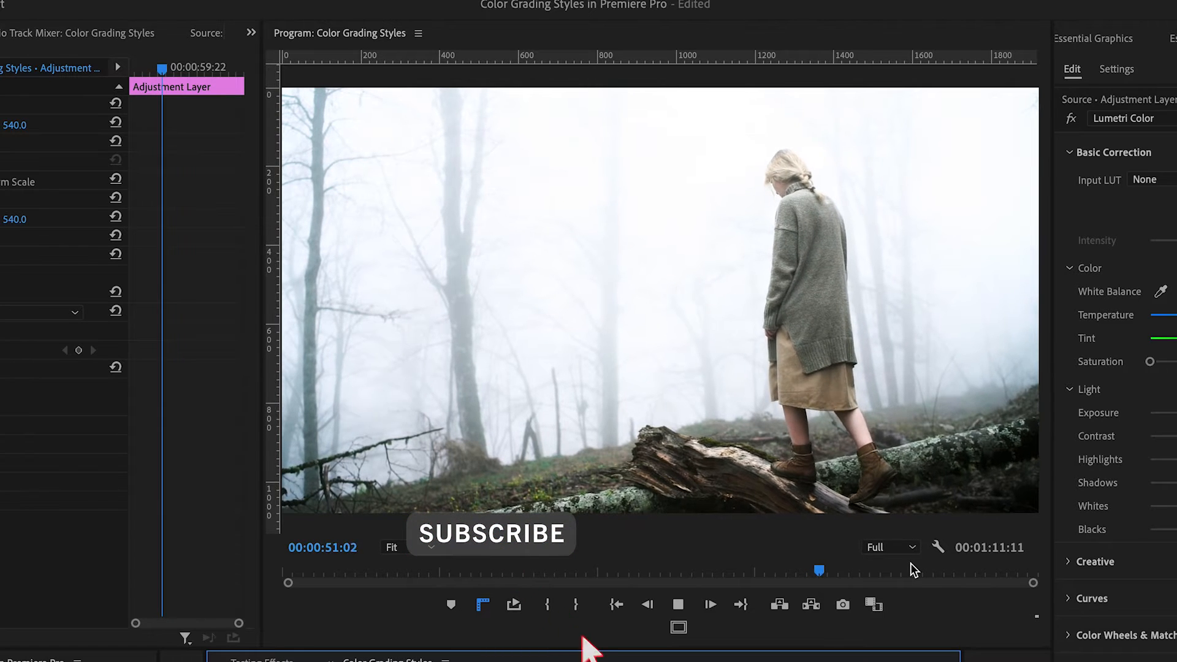
key(space)
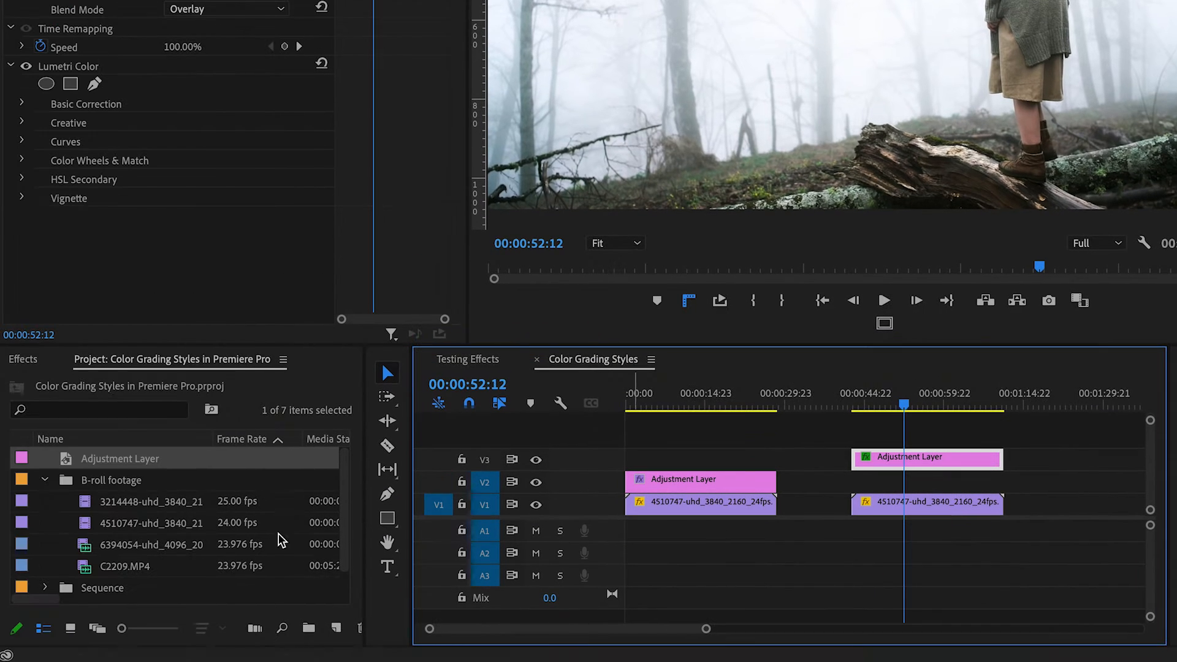
Stack another adjustment layer between the second forest clip and its Overlay layer, and set its Highlights to -14.6
drag(818, 483, 1001, 482)
click(926, 483)
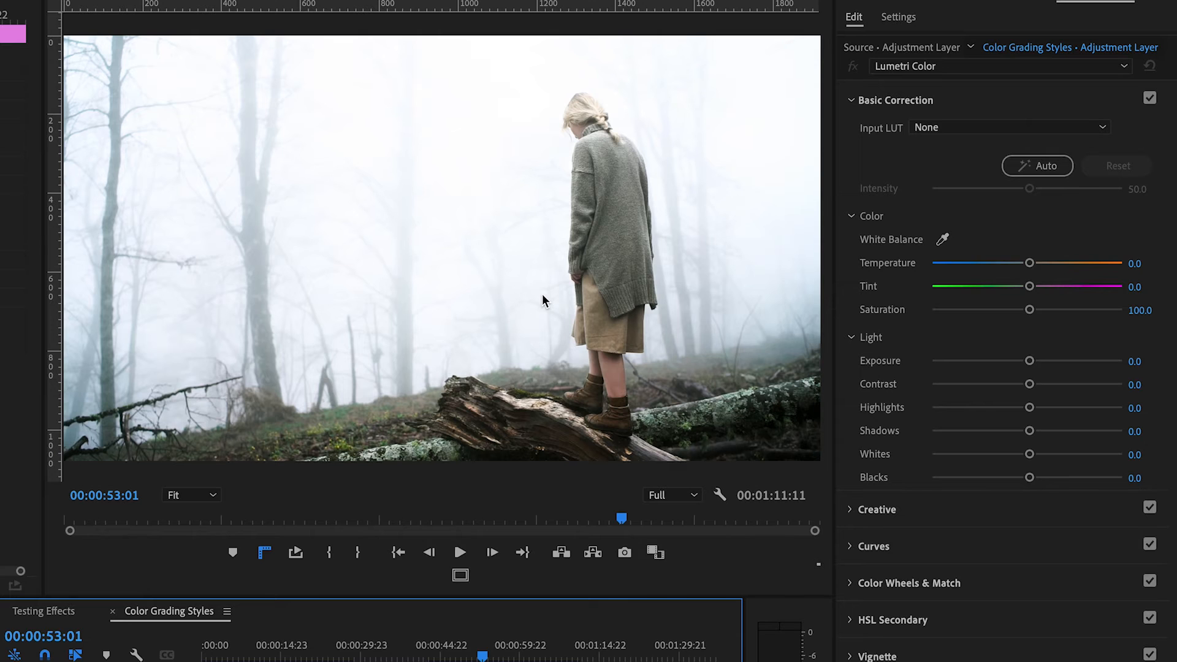
drag(1027, 408, 1011, 413)
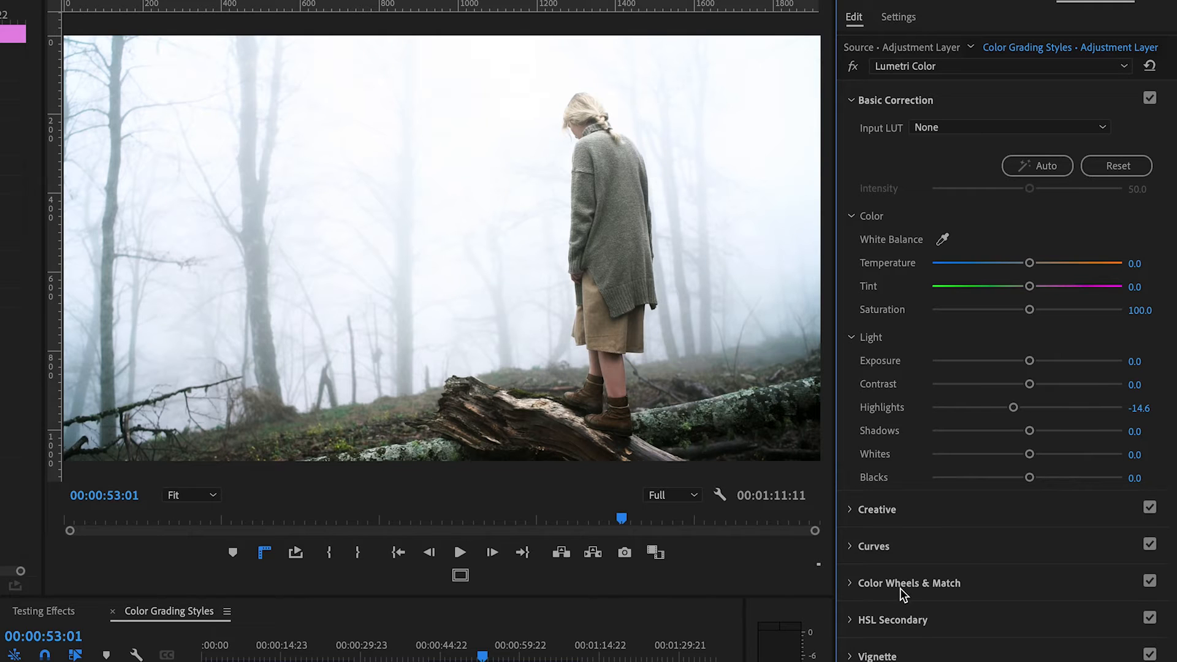
Shift the Highlights color wheel slightly toward yellow and fine-tune the Shadows and Midtones wheels on the same adjustment layer
click(859, 585)
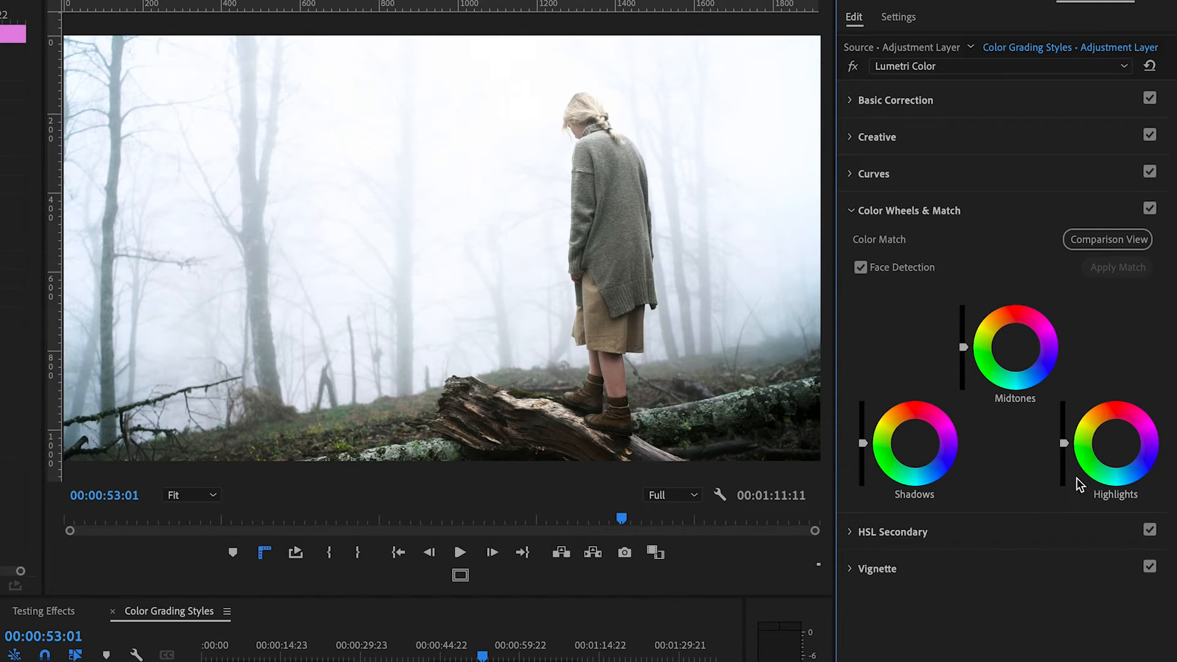
click(1117, 443)
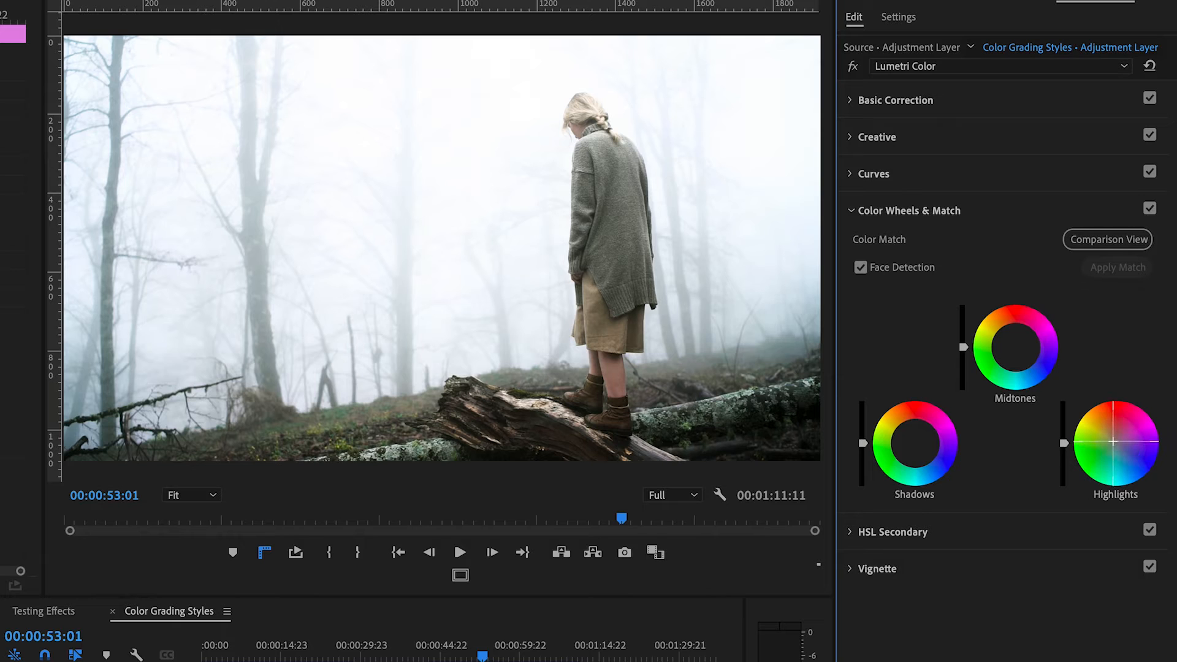
click(914, 441)
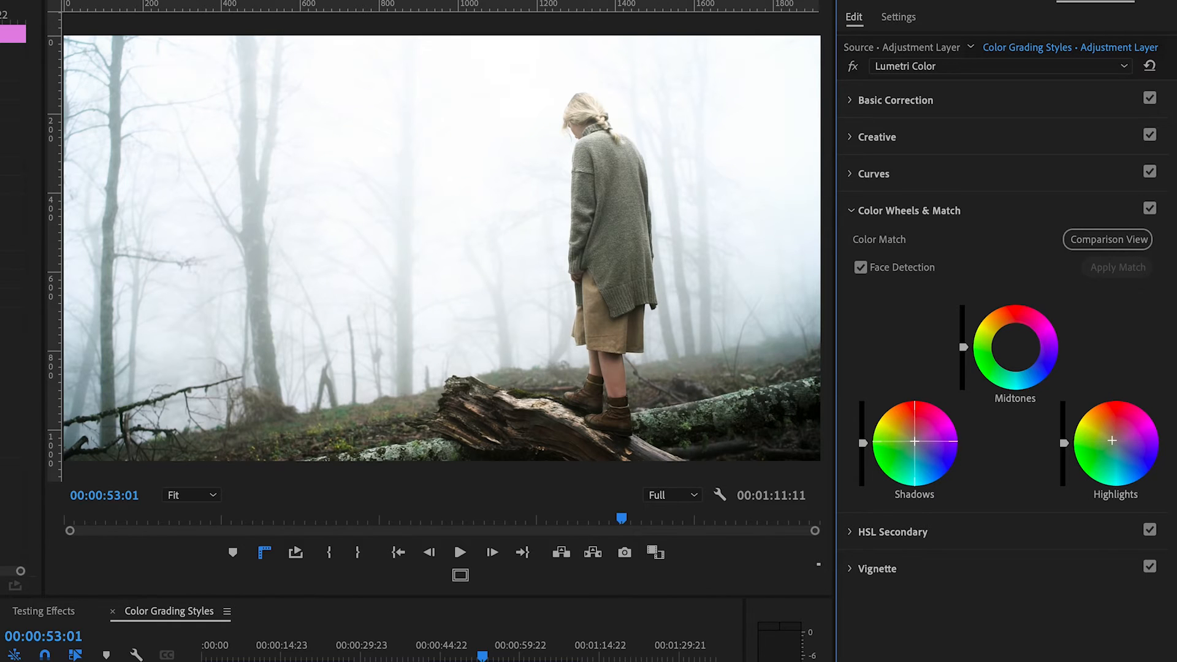
click(1015, 346)
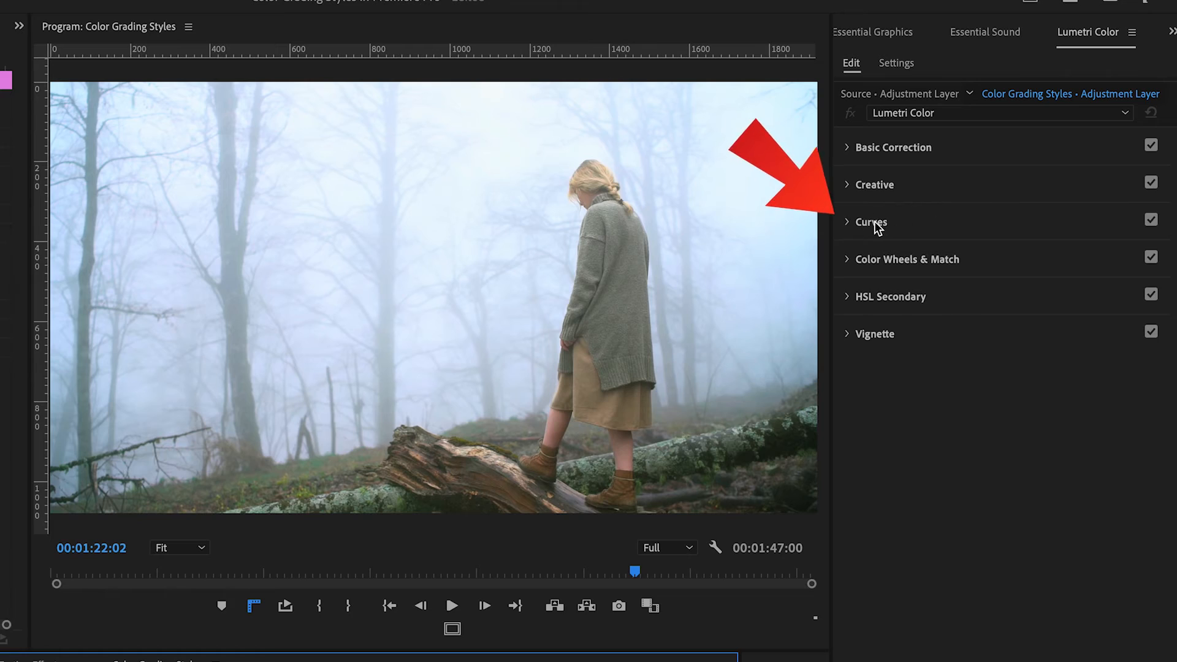
Steepen the red RGB curve on the third clip's adjustment layer by moving its black and white end points inward
click(874, 222)
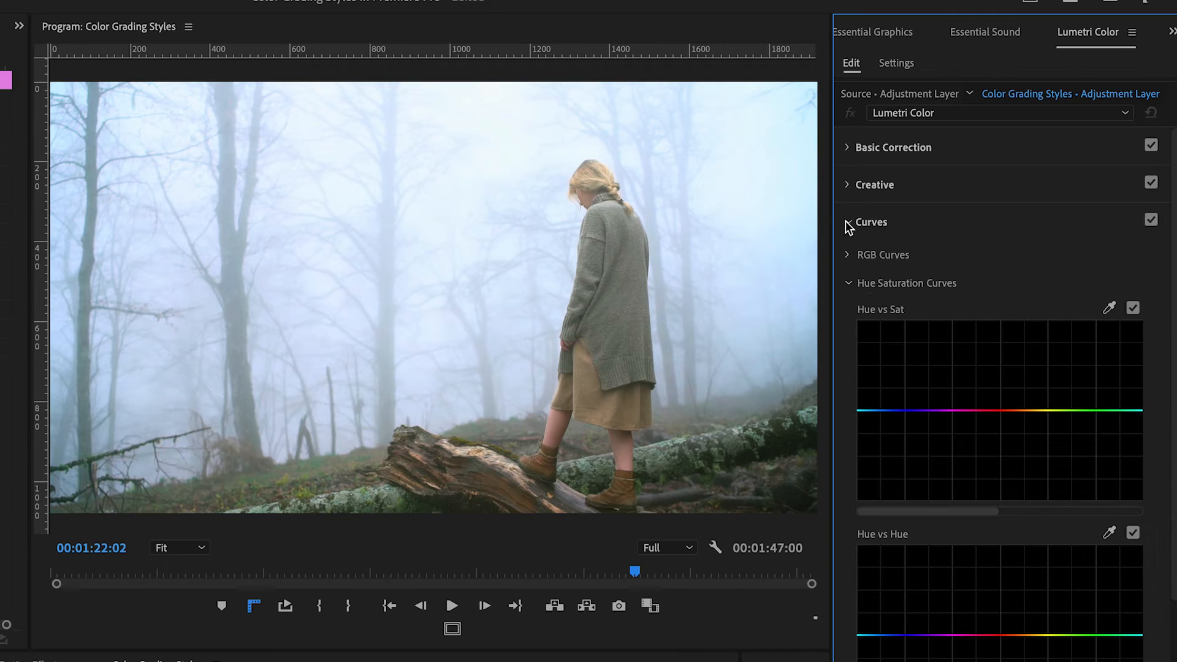
click(849, 255)
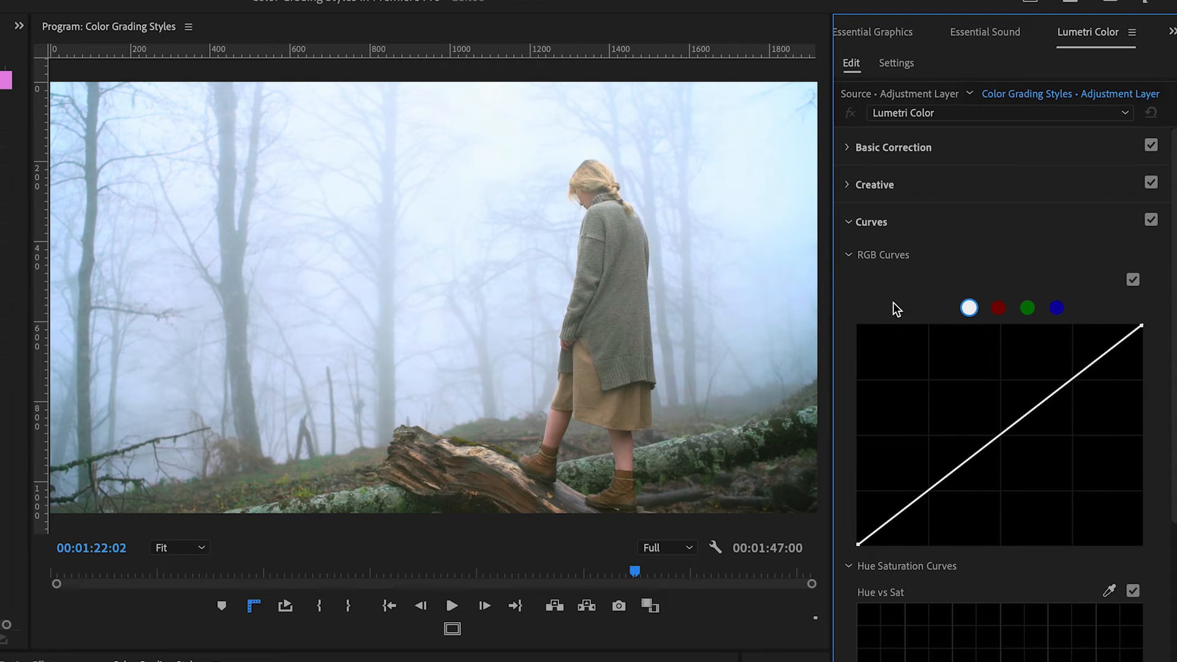
click(998, 308)
drag(862, 544, 898, 553)
drag(1142, 326, 1112, 321)
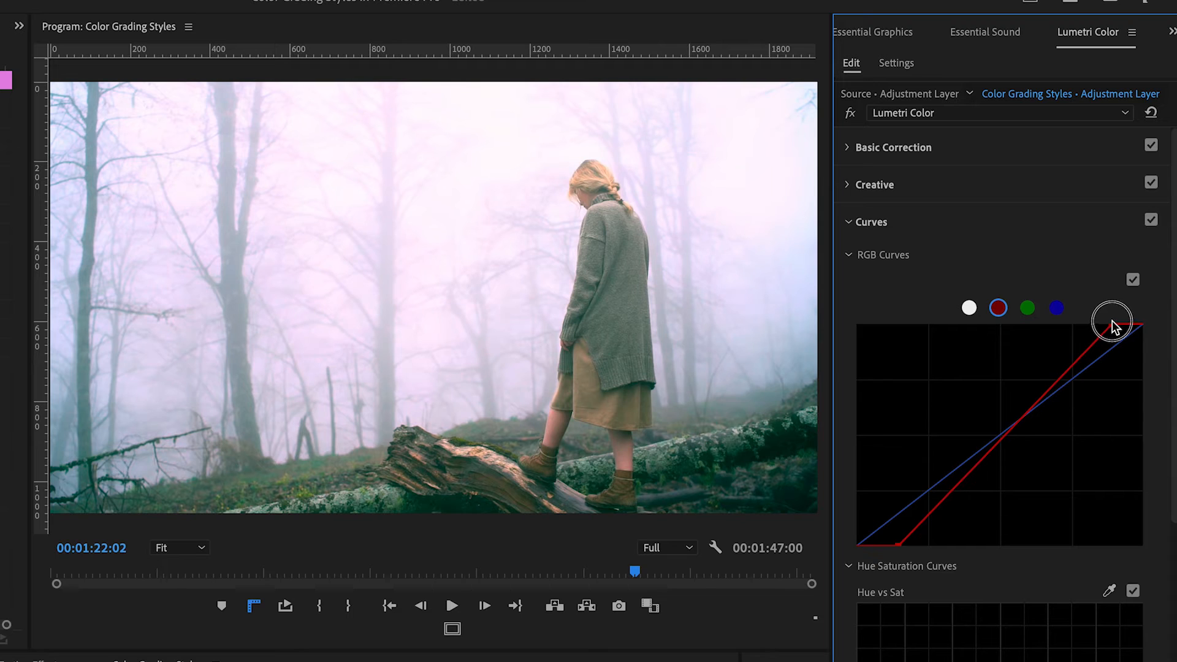
Flatten the blue RGB curve by raising its black end point and lowering its white end point
click(1057, 309)
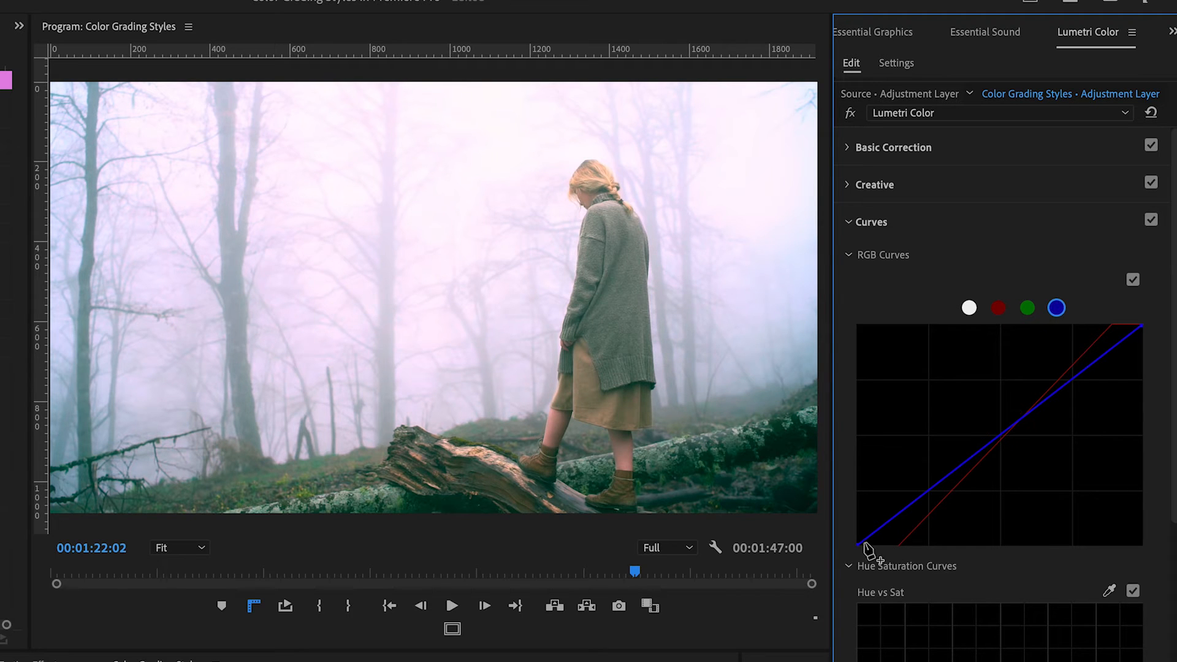
drag(860, 543, 847, 506)
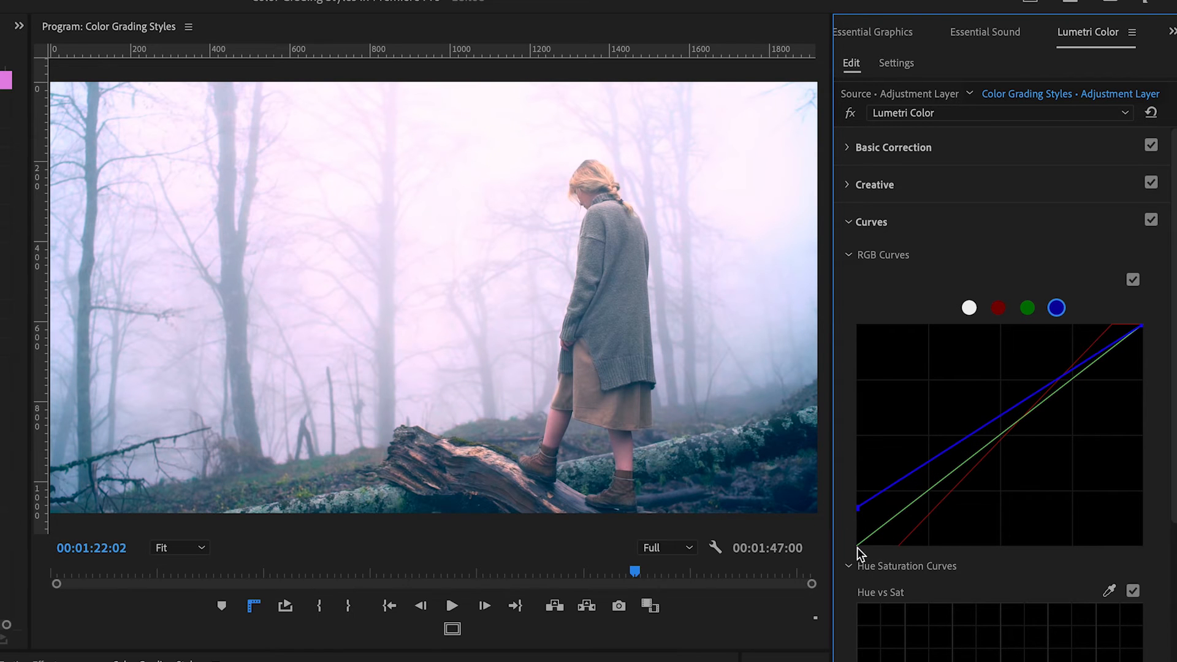
drag(1141, 325, 1142, 353)
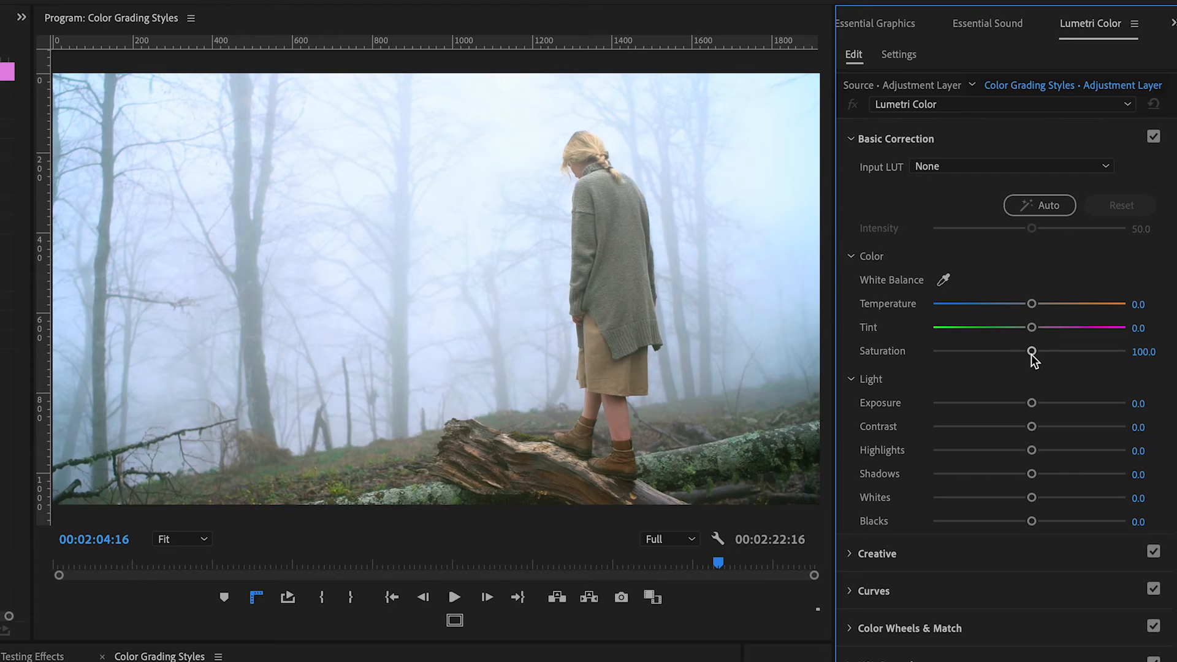
Reduce the fourth clip's adjustment layer Saturation to 72.3 and darken its midtones with a four-point white RGB curve
drag(1031, 352, 1003, 367)
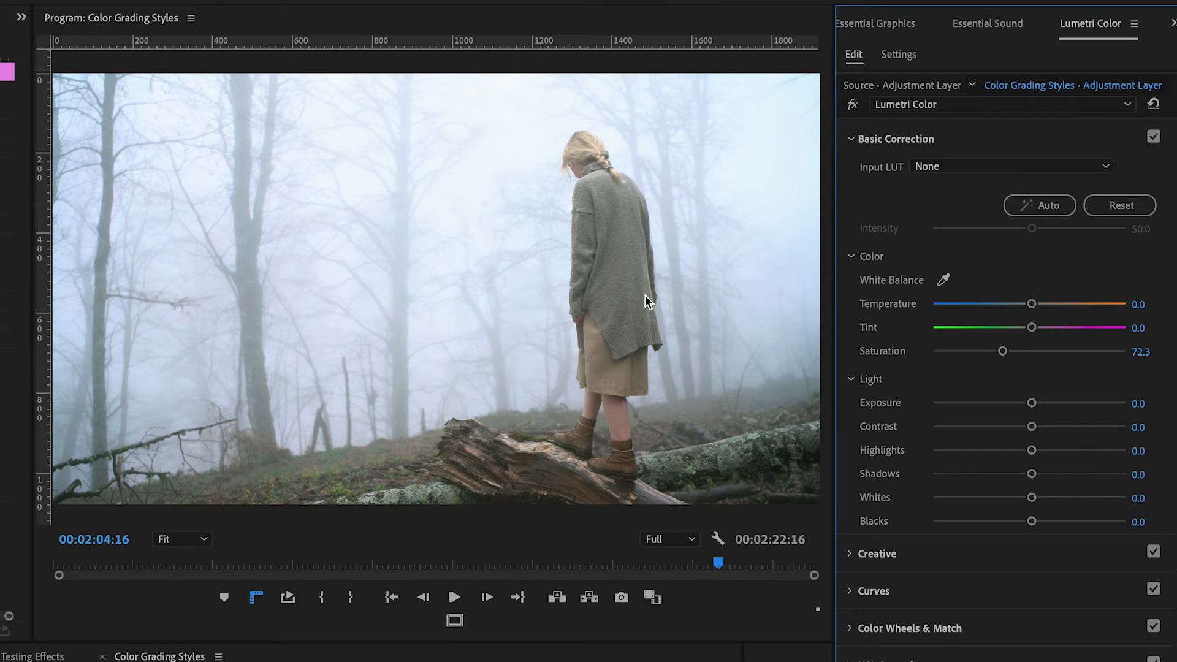
click(852, 592)
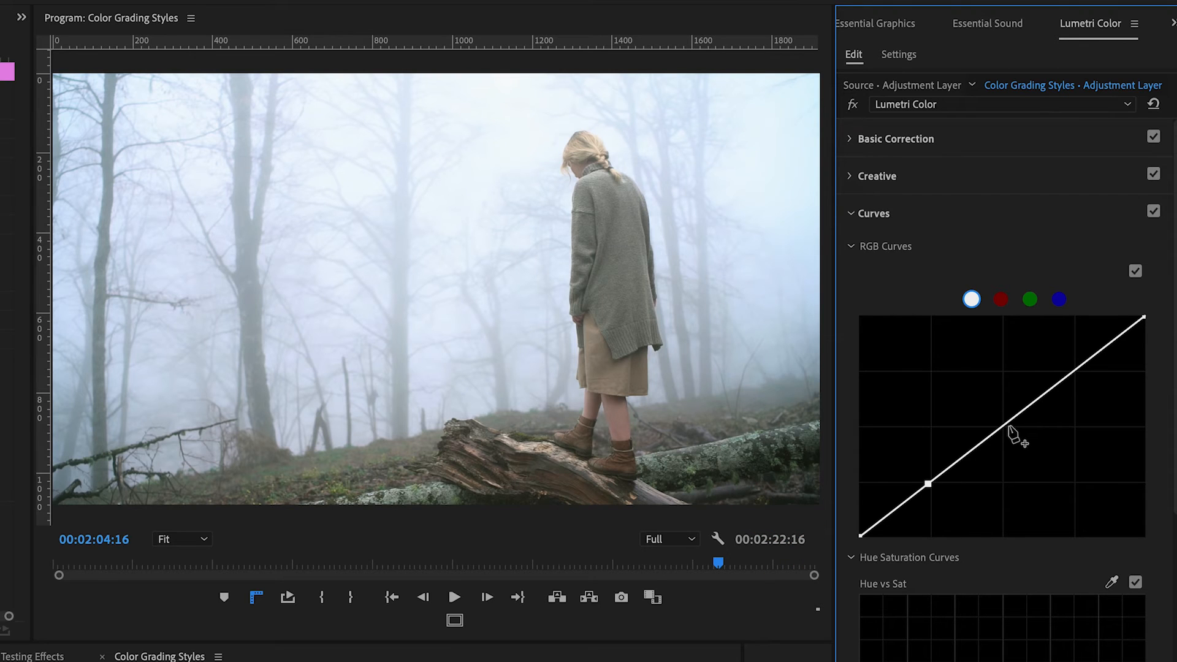
click(1075, 369)
drag(1005, 427, 1017, 442)
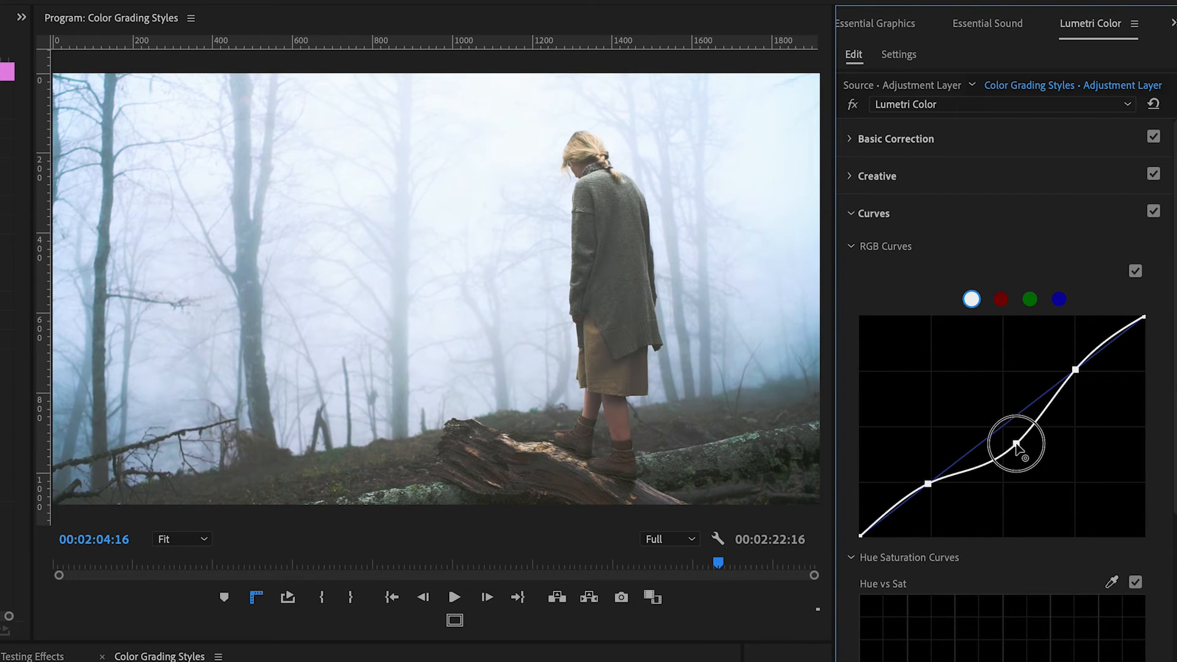
click(957, 475)
drag(957, 474, 959, 478)
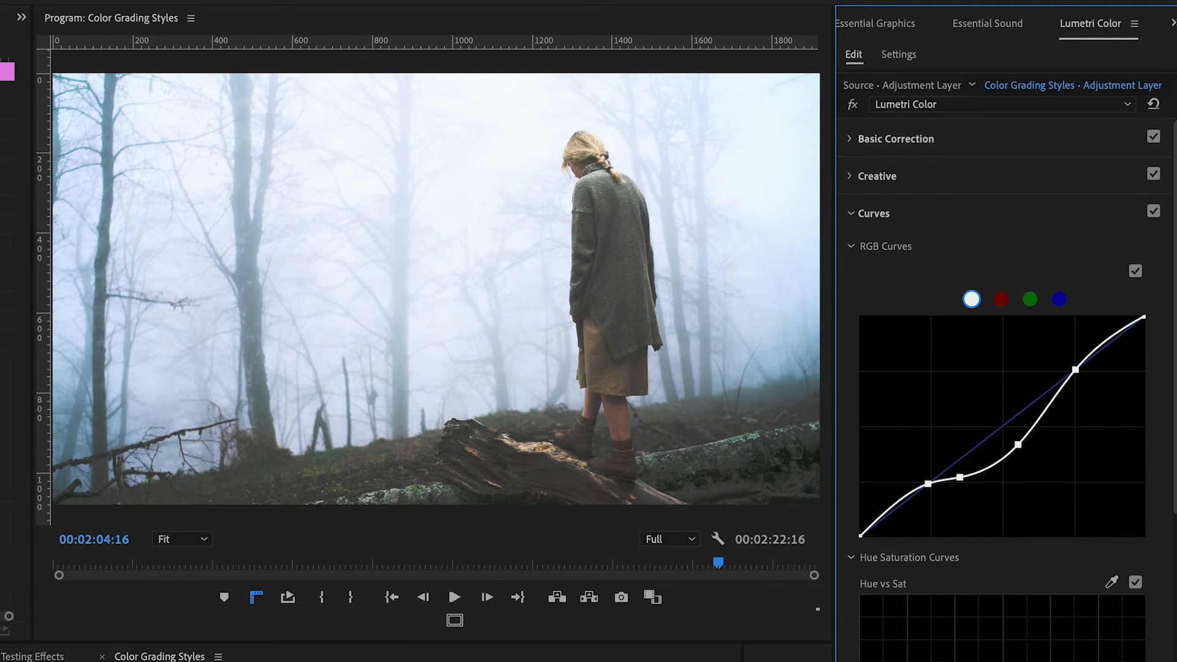
Tint the fourth clip's Highlights and Midtones slightly toward blue with the color wheels
scroll(1169, 446, down, 10)
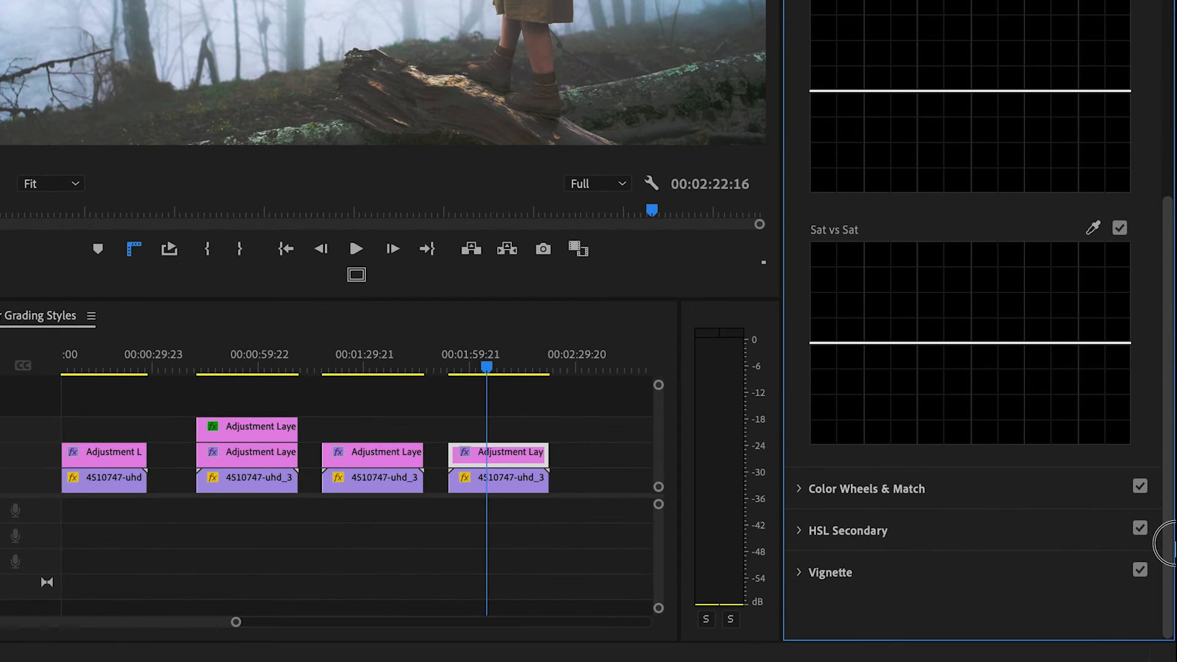
click(799, 491)
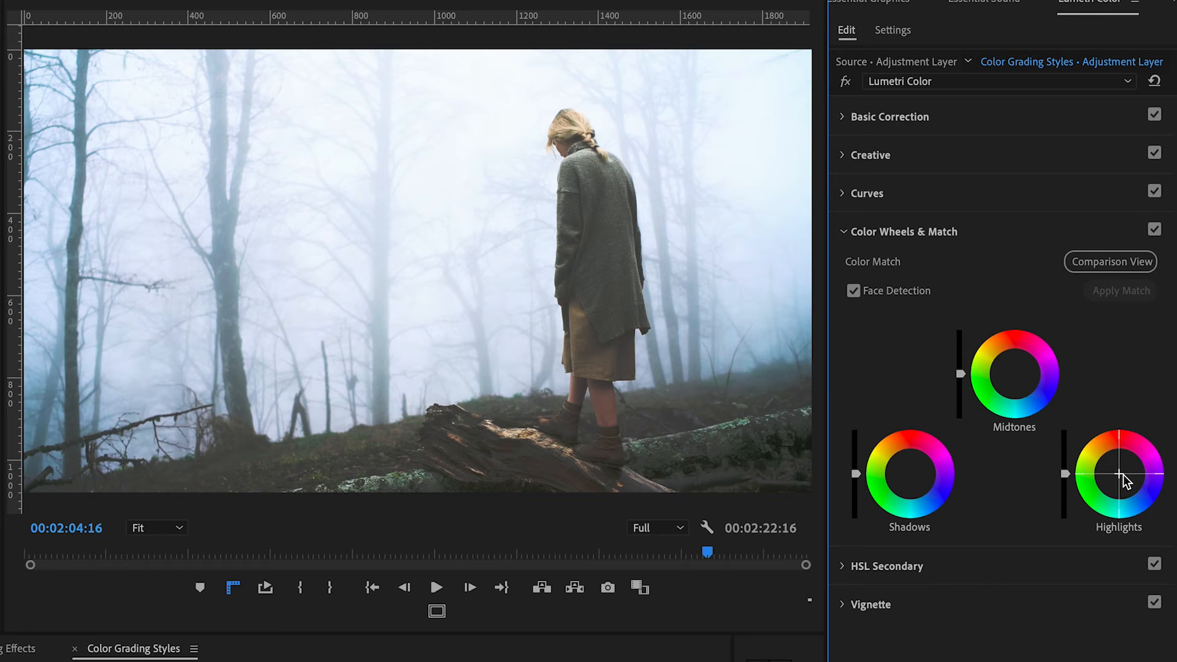
click(1123, 475)
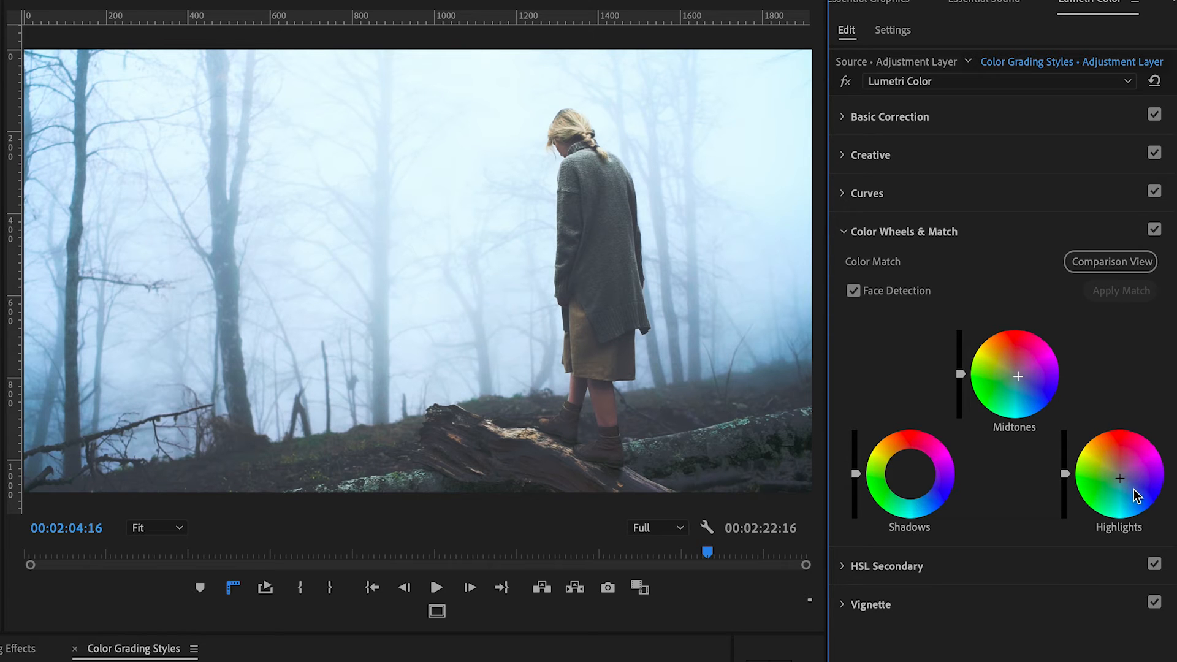
drag(1144, 493, 1125, 503)
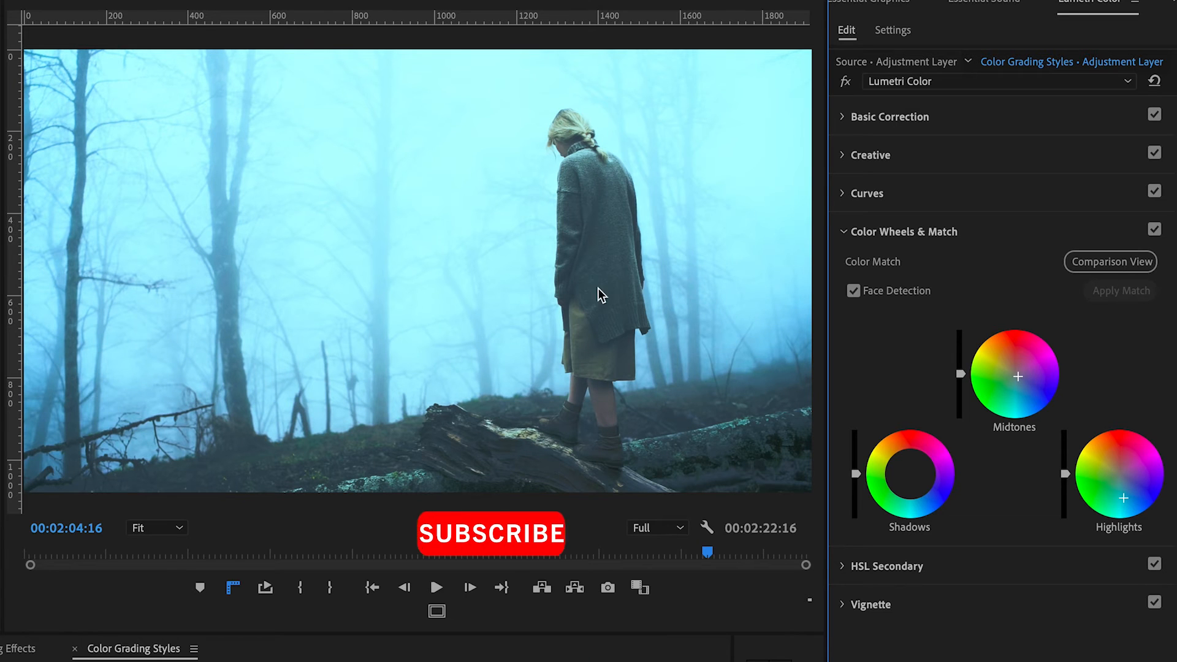
drag(1122, 498, 1126, 486)
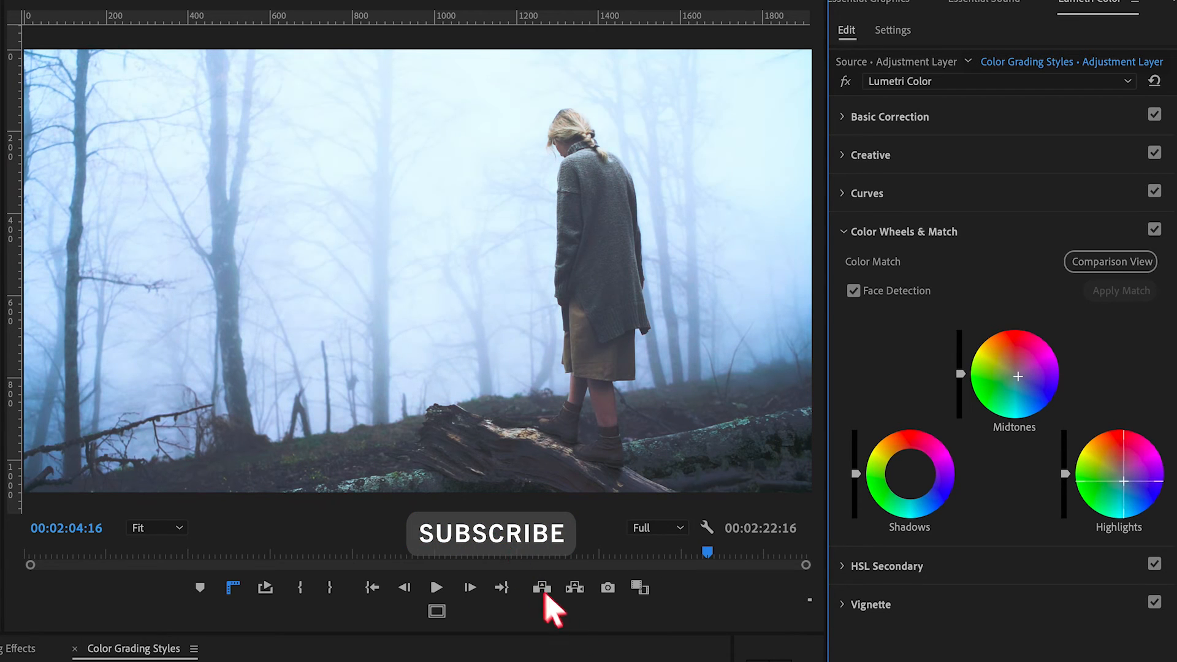
drag(1021, 381, 1020, 381)
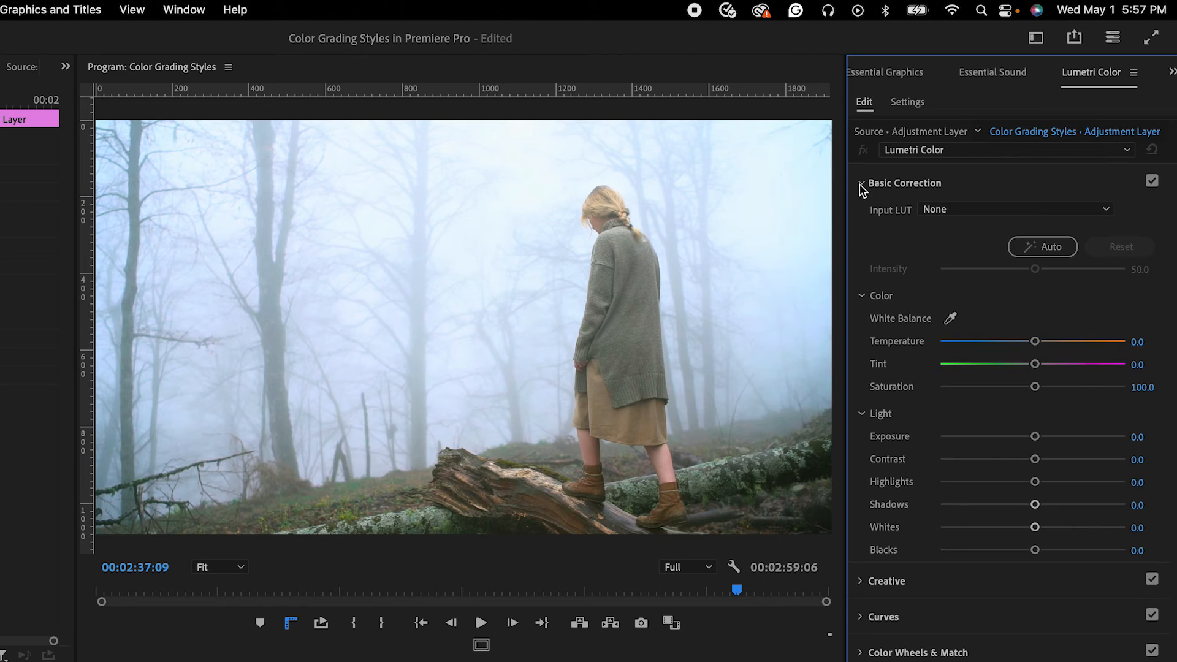
Try raising the Saturation of the fifth clip's adjustment layer to 196.2
drag(1036, 387, 1120, 392)
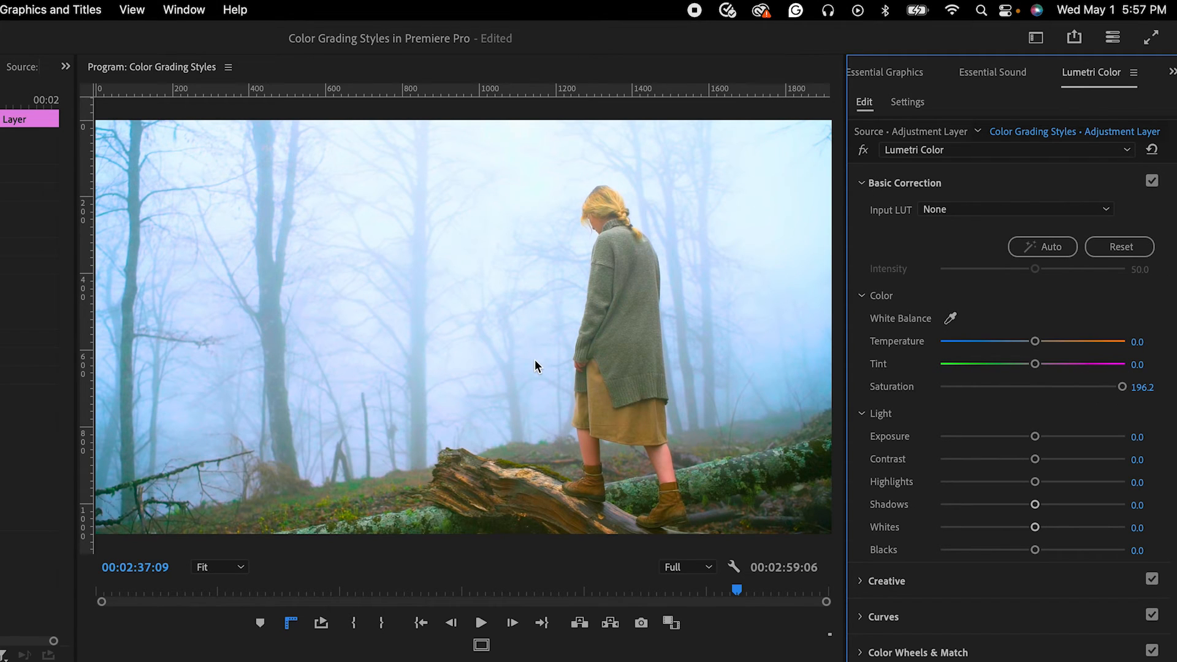
click(376, 452)
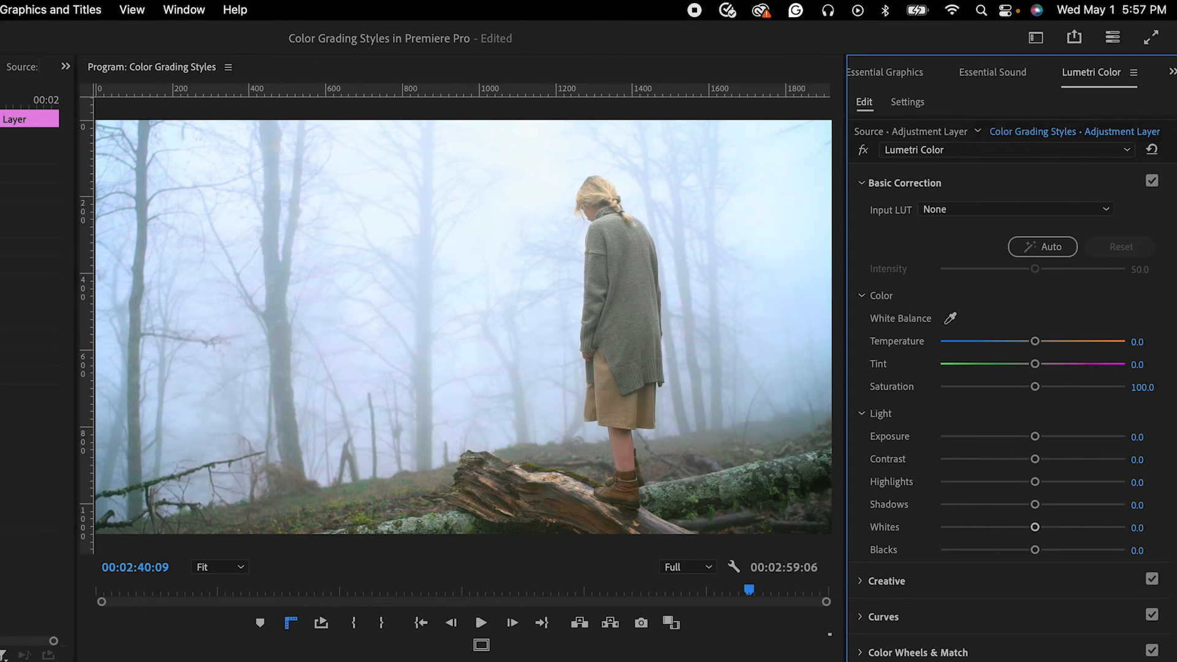
Open Lumetri Scopes and check that Vectorscope YUV and Waveform (Luma) are enabled in the scope settings
click(184, 10)
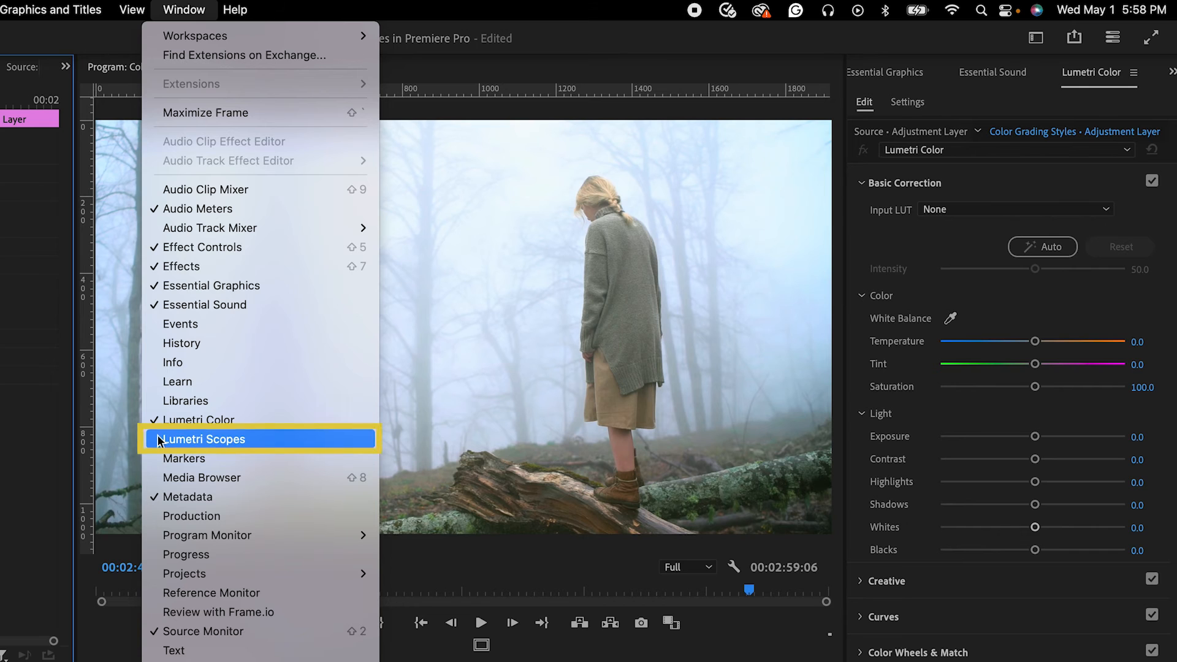
click(178, 437)
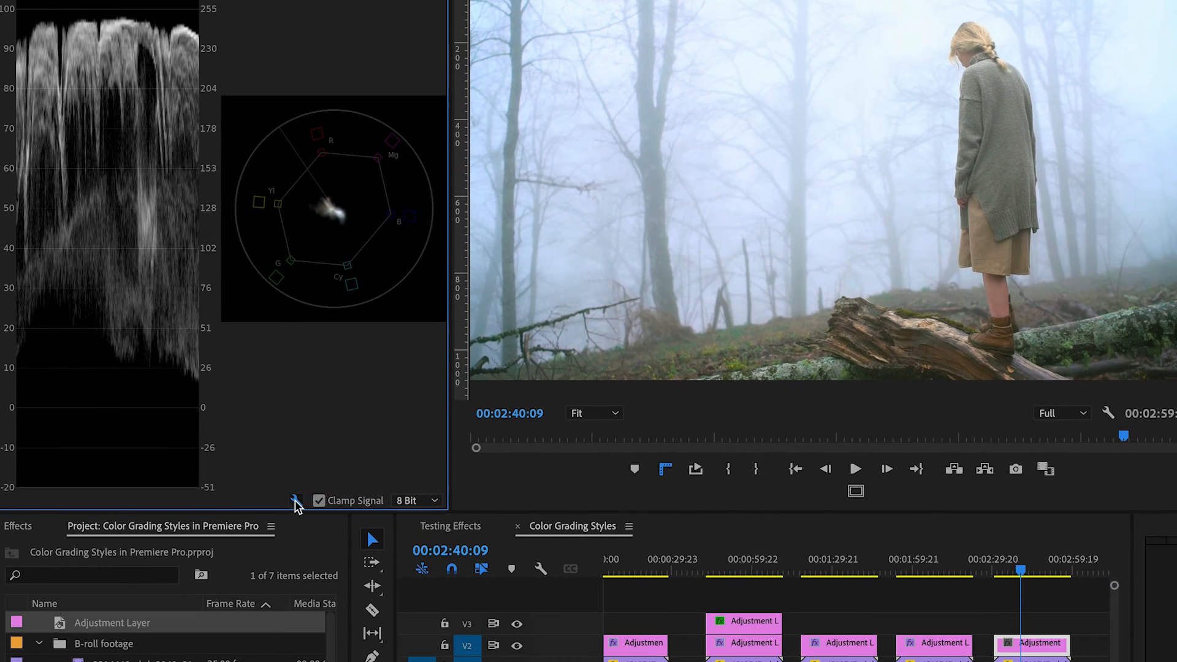
click(296, 624)
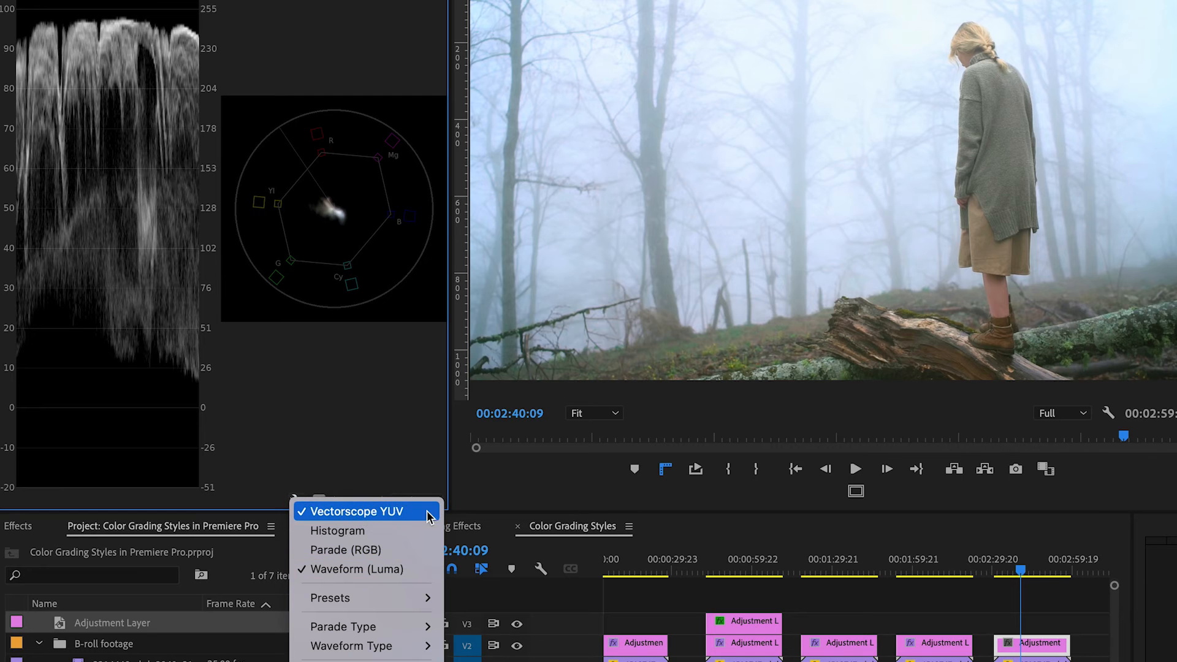
click(312, 428)
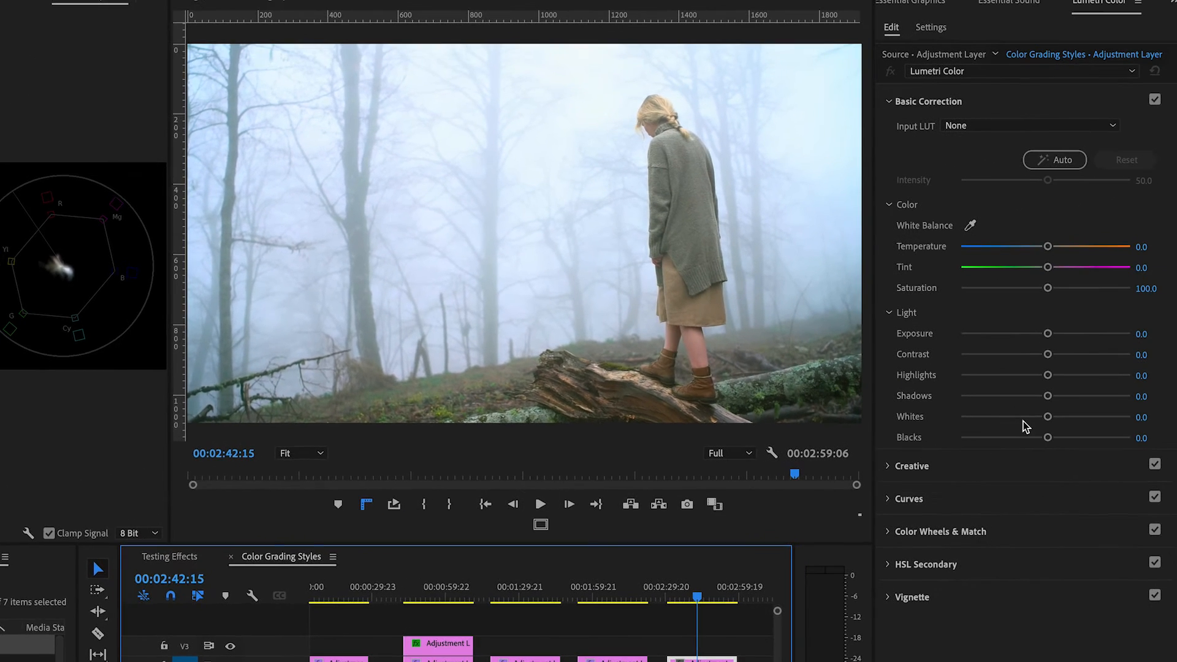
Set Blacks to -18.3 and Contrast to 54.0 on the fifth clip's adjustment layer
drag(1046, 438, 1032, 439)
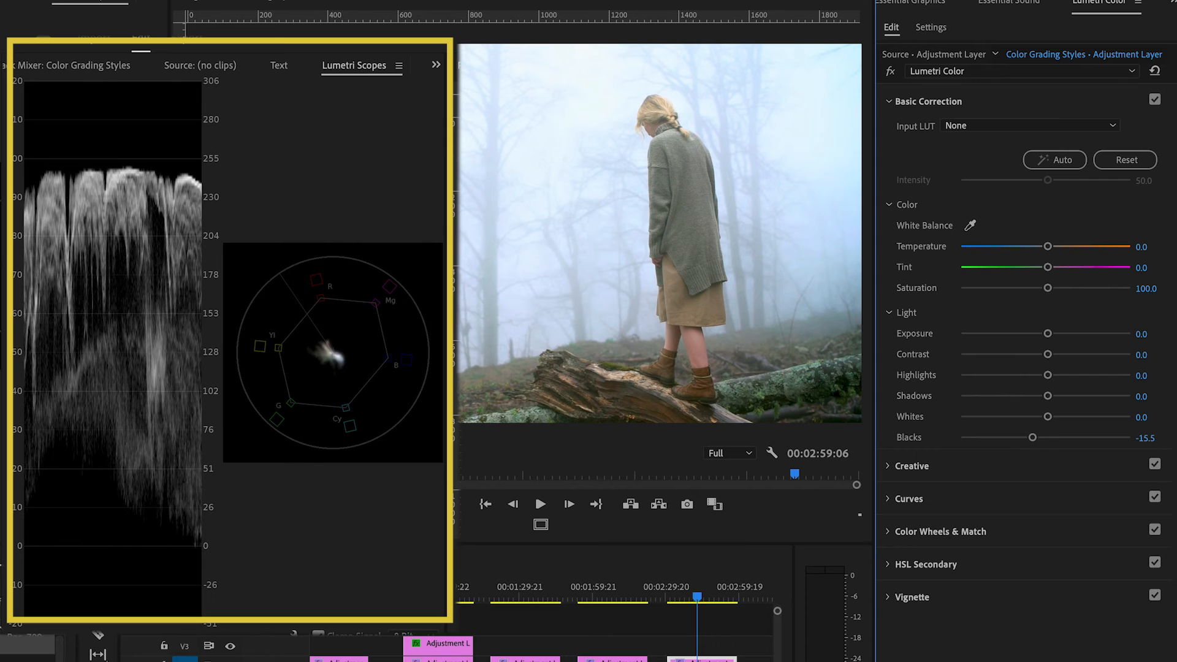
drag(1033, 437, 1030, 439)
drag(1048, 354, 1091, 361)
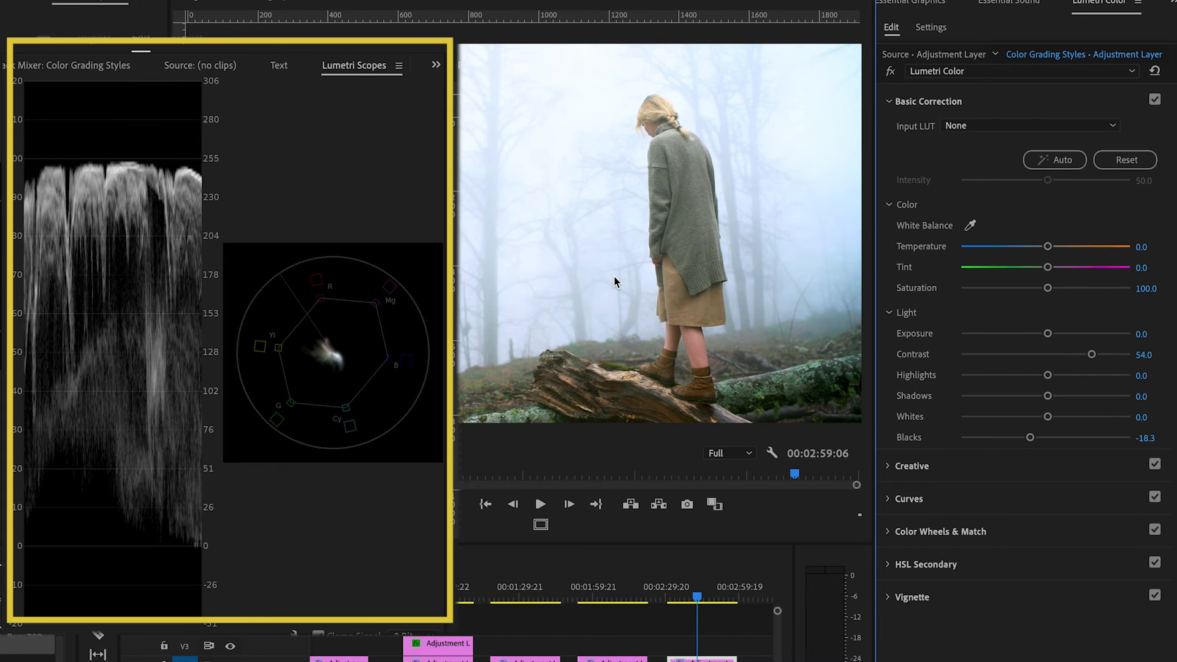
Add points for cyan, blue, magenta, red, yellow and green on the Hue vs Sat curve, and play back part of the clip
click(894, 499)
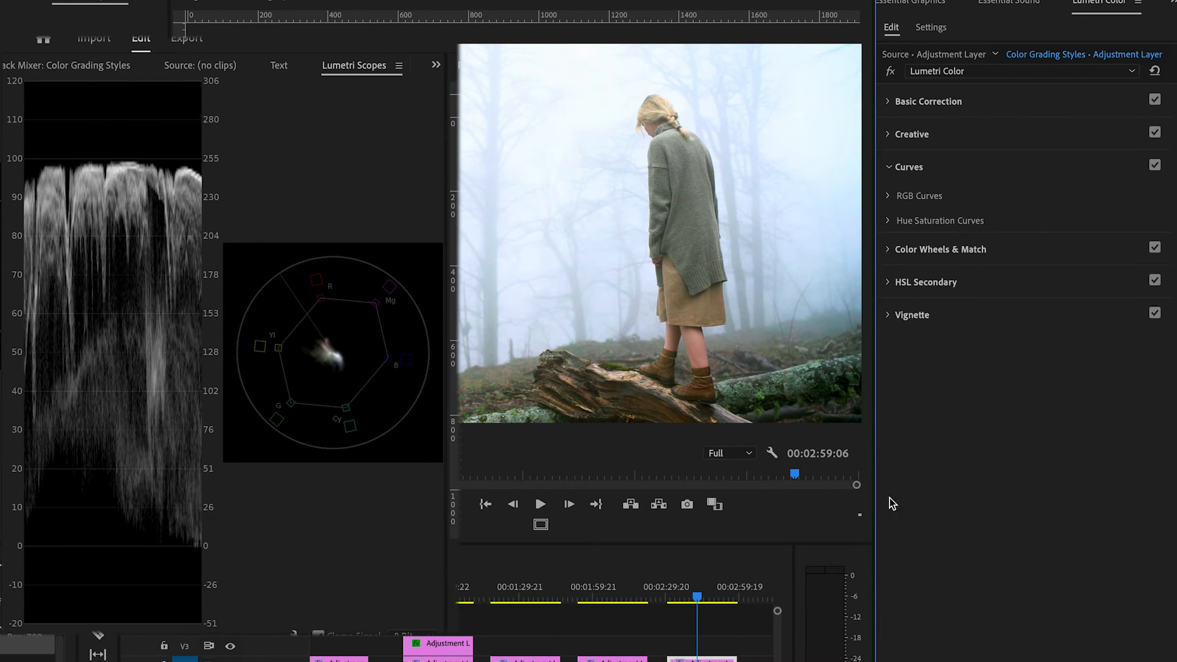
click(889, 222)
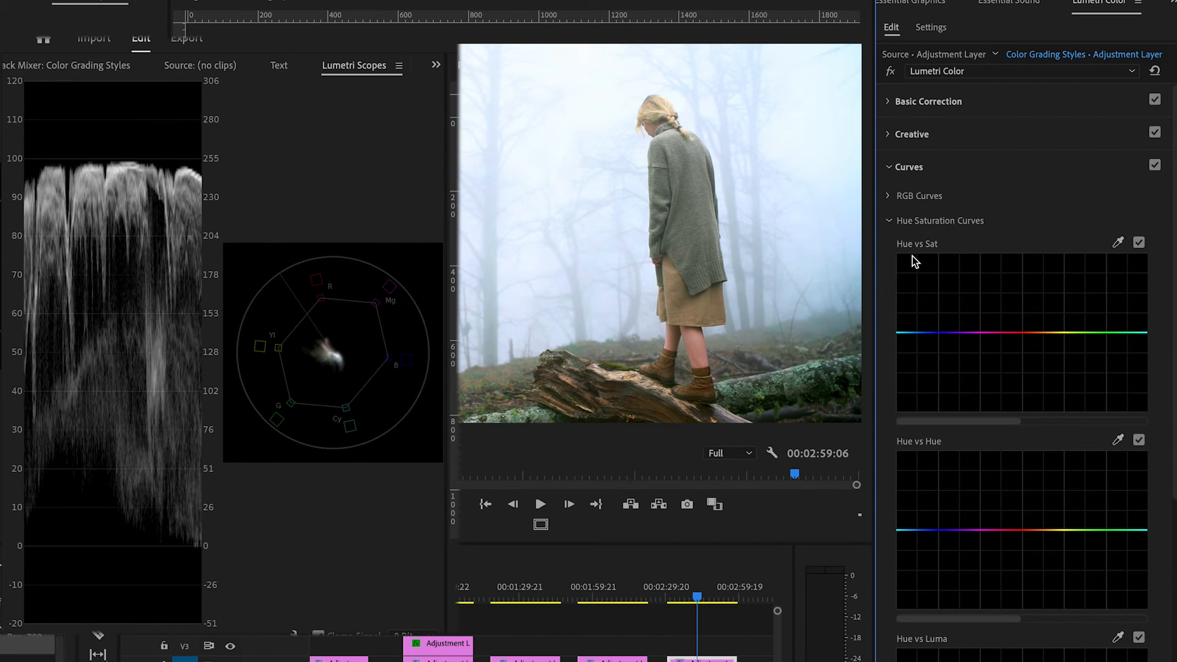
click(898, 333)
click(980, 332)
click(1024, 333)
click(1106, 333)
click(689, 598)
key(space)
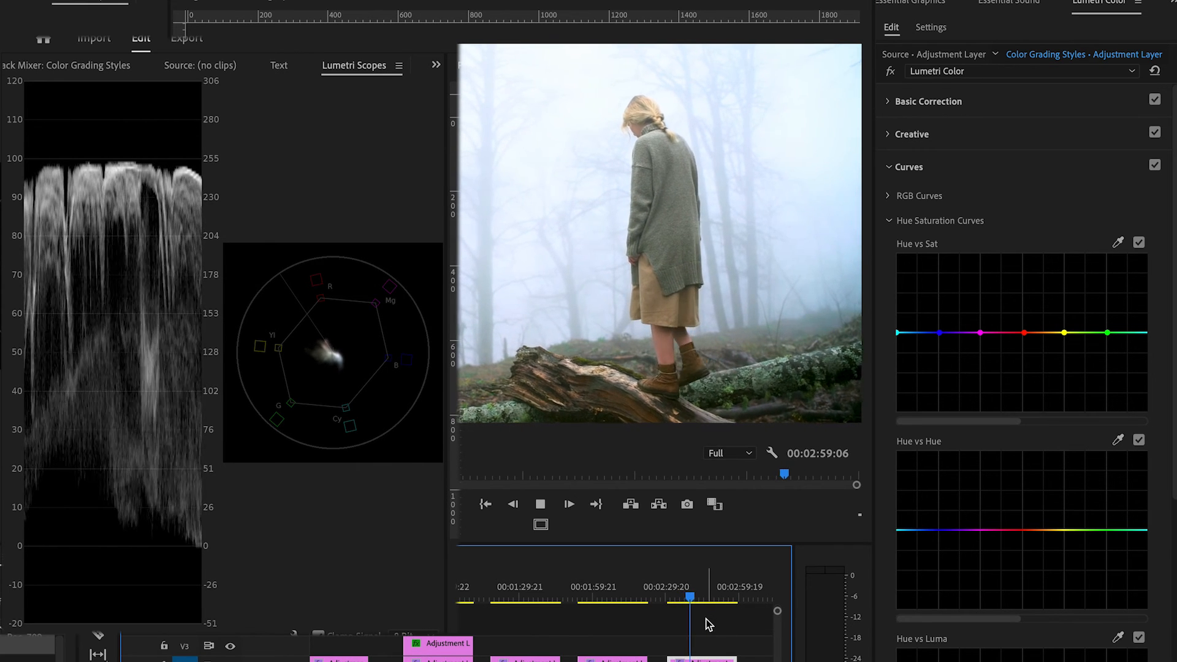
key(space)
Raise the magenta, red, green and cyan points on the Hue vs Sat curve and play back the result
drag(980, 333, 1025, 312)
drag(1106, 333, 1107, 303)
drag(981, 311, 1023, 298)
drag(897, 332, 896, 302)
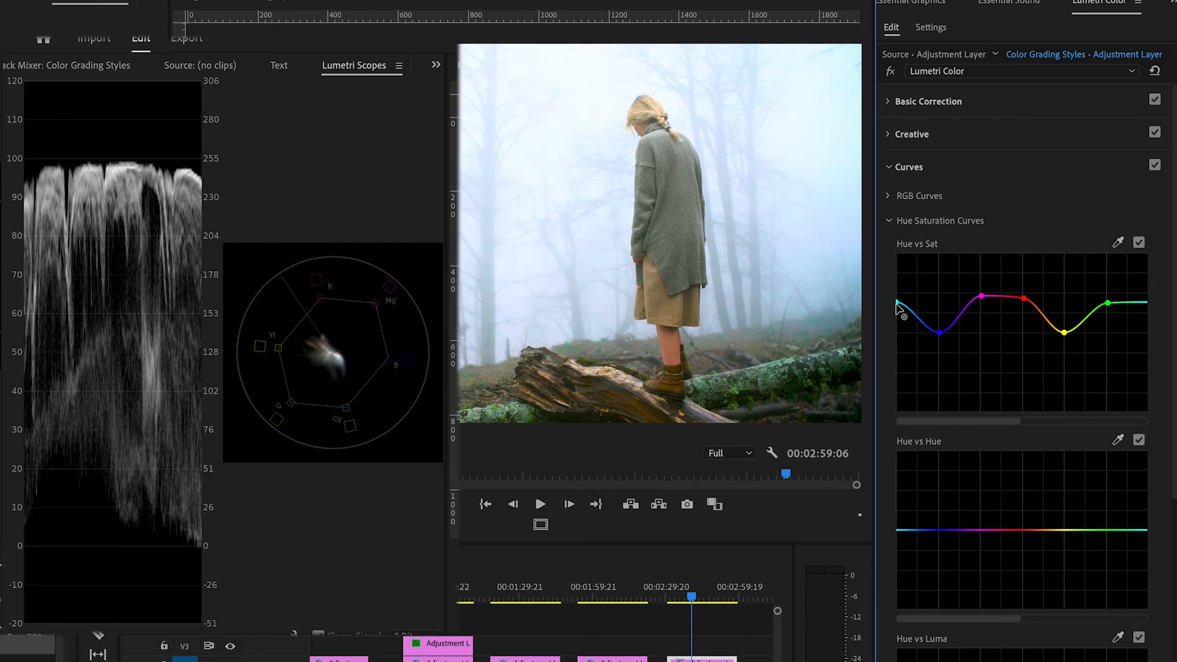
click(682, 596)
key(space)
key(space)
Lift the red and magenta Hue vs Sat points further, add a point between red and yellow, and review the clip
drag(1023, 297, 1024, 282)
drag(981, 295, 981, 284)
key(space)
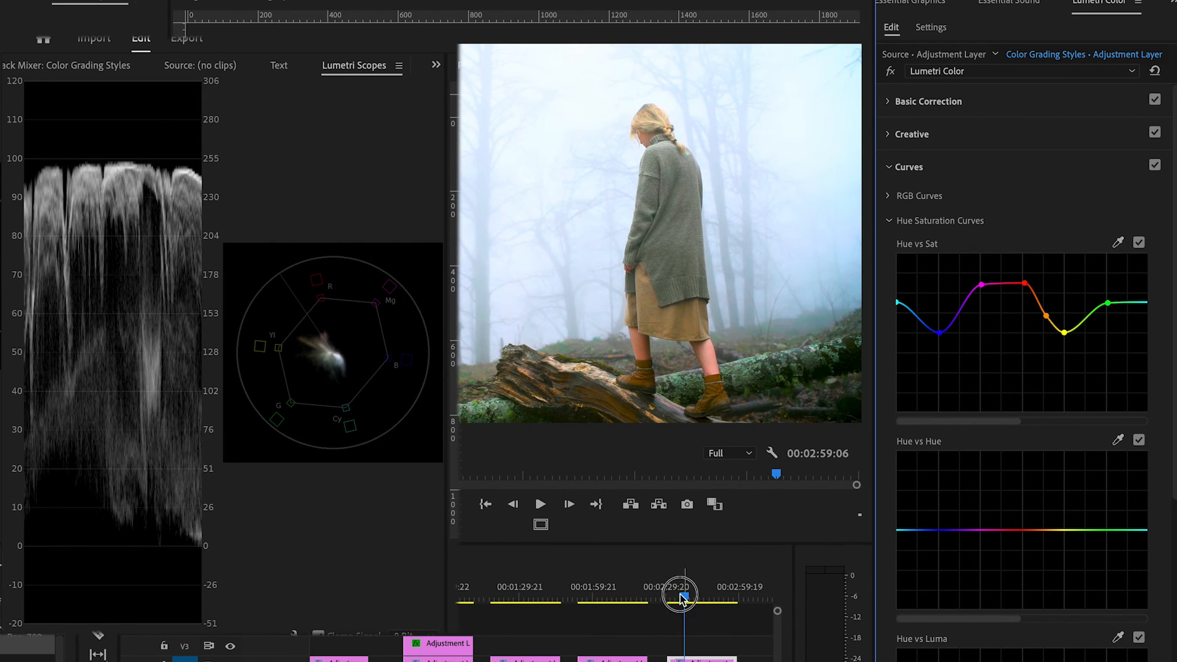
Play back the fifth clip and adjust the green point on its Hue vs Sat curve
key(space)
drag(1107, 303, 1109, 282)
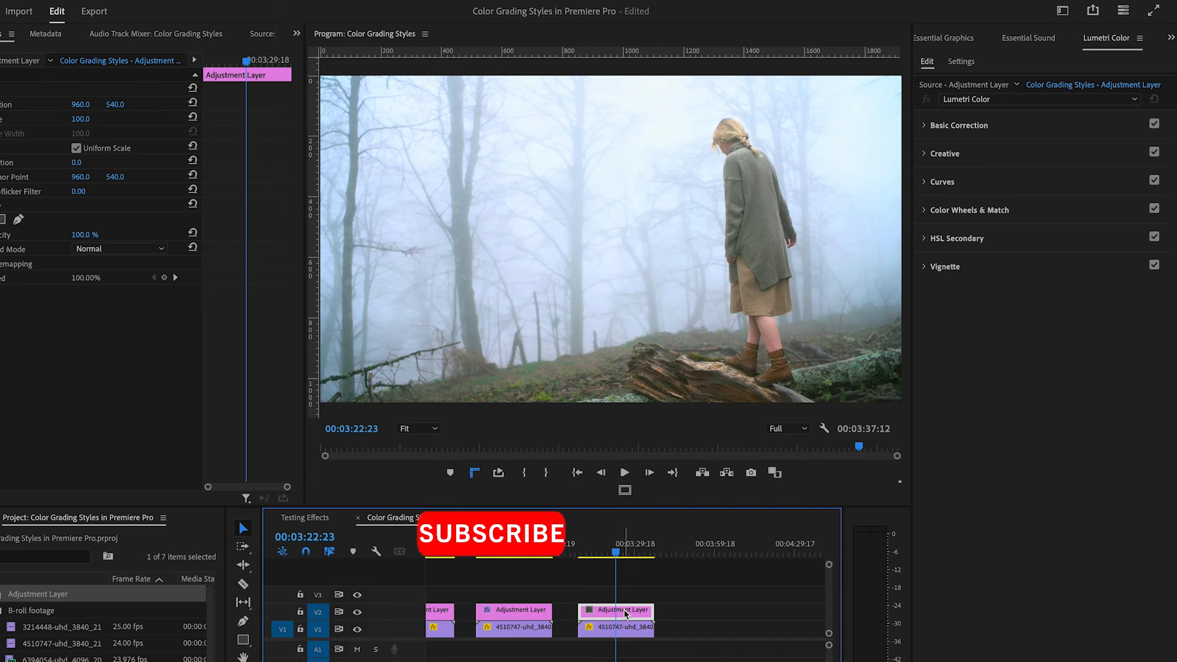
Shape an S-curve on the last clip's adjustment layer in RGB Curves, lowering the shadows and midtones and raising the highlights
click(946, 196)
click(926, 184)
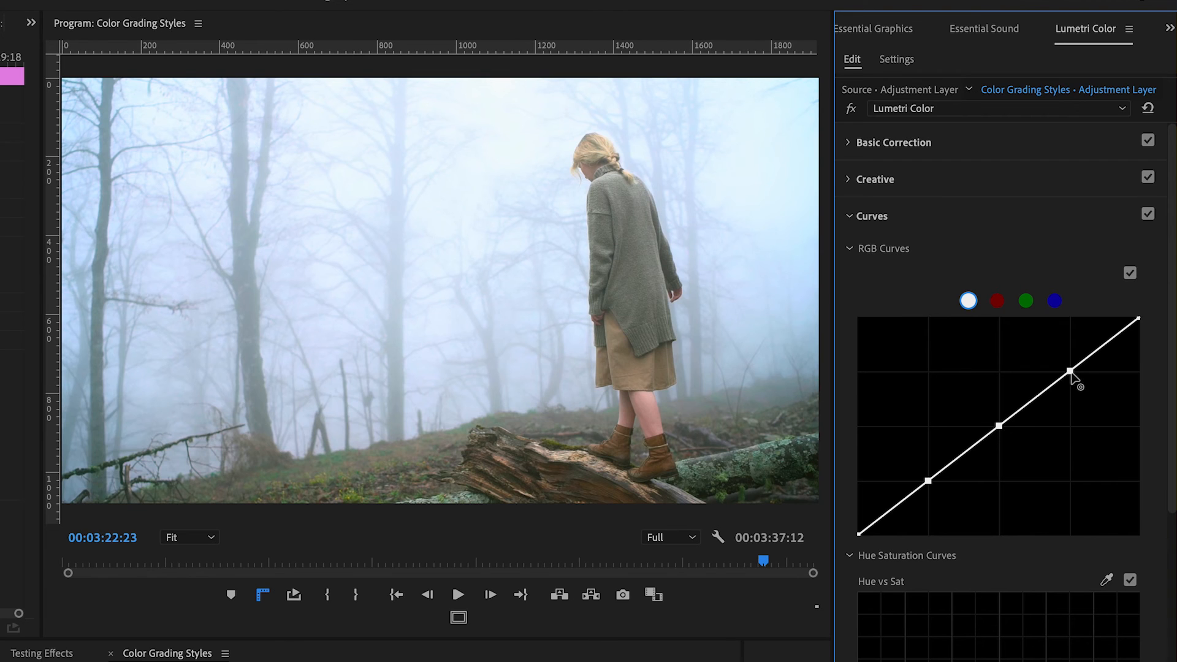
drag(928, 480, 939, 492)
drag(1070, 371, 1070, 359)
drag(998, 425, 1006, 428)
drag(1070, 359, 1073, 349)
drag(1006, 428, 1010, 430)
drag(910, 510, 911, 510)
drag(1137, 318, 1136, 320)
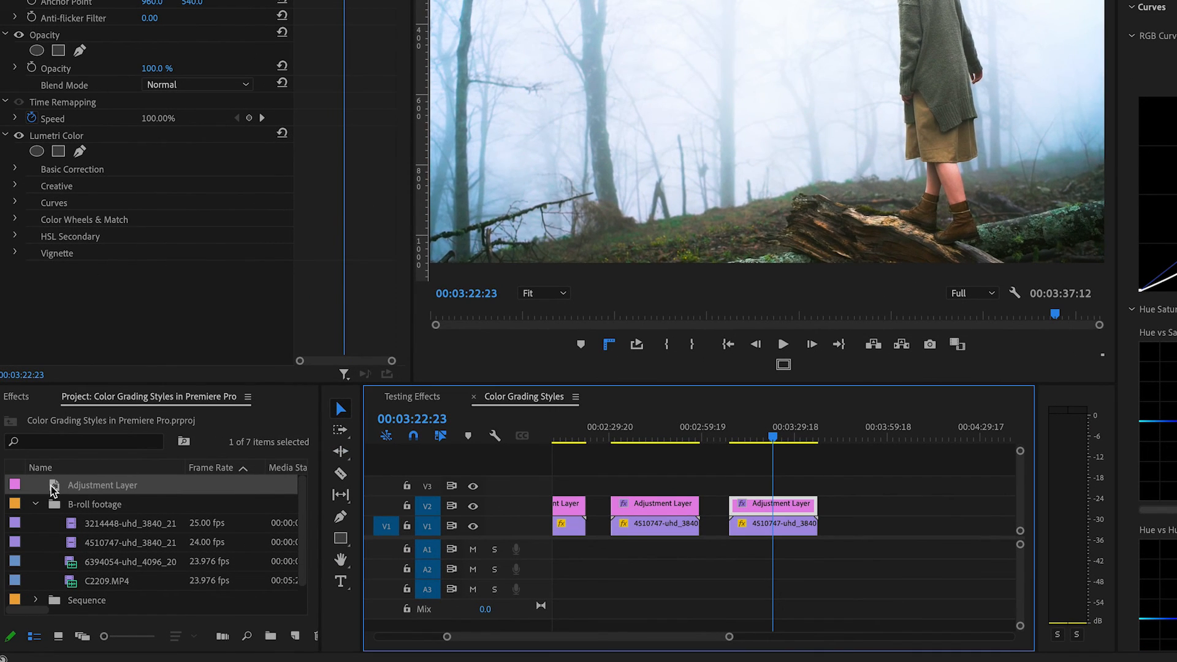
Stack a second adjustment layer on V3 above the last clip and reduce its Saturation to the minimum for black and white
drag(54, 485, 817, 487)
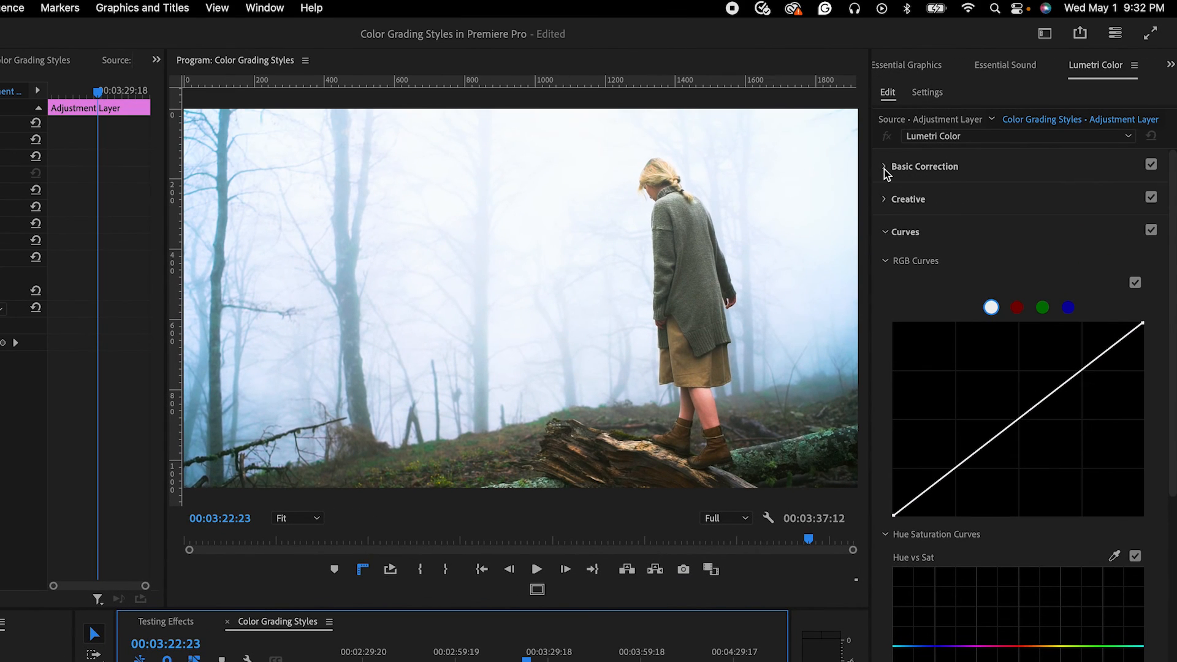
click(885, 168)
drag(1043, 354, 957, 356)
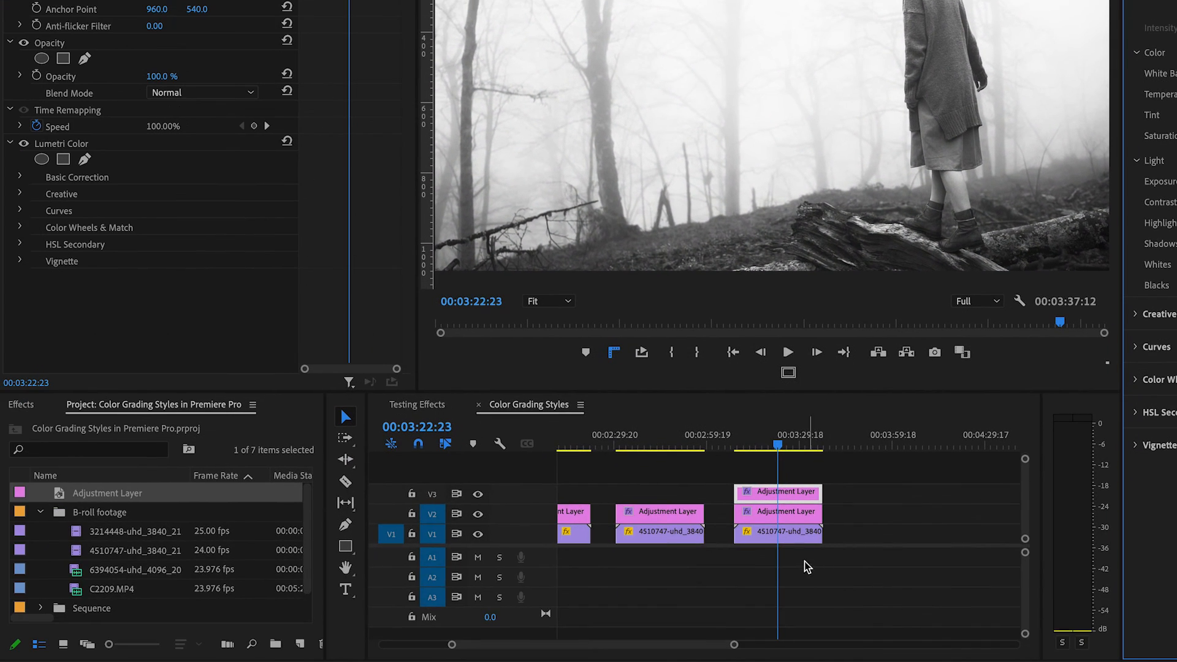
Add a third adjustment layer on V4 and tint its shadows blue, midtones red and highlights yellow-orange with the color wheels
drag(60, 499, 822, 472)
click(771, 475)
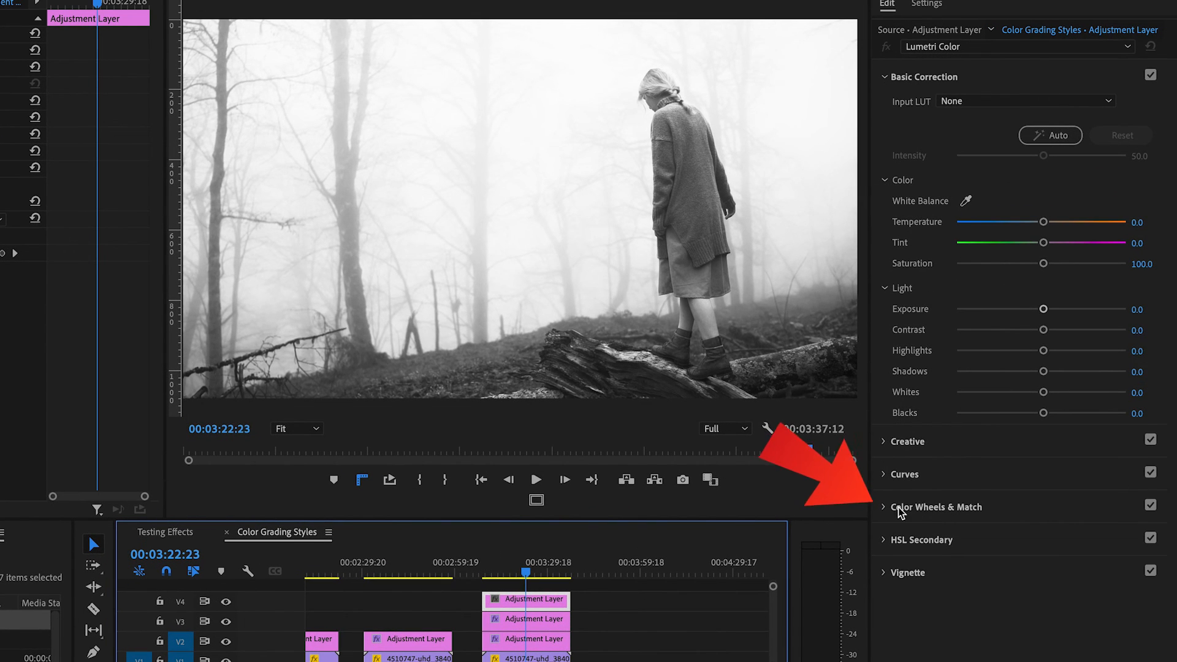
click(900, 509)
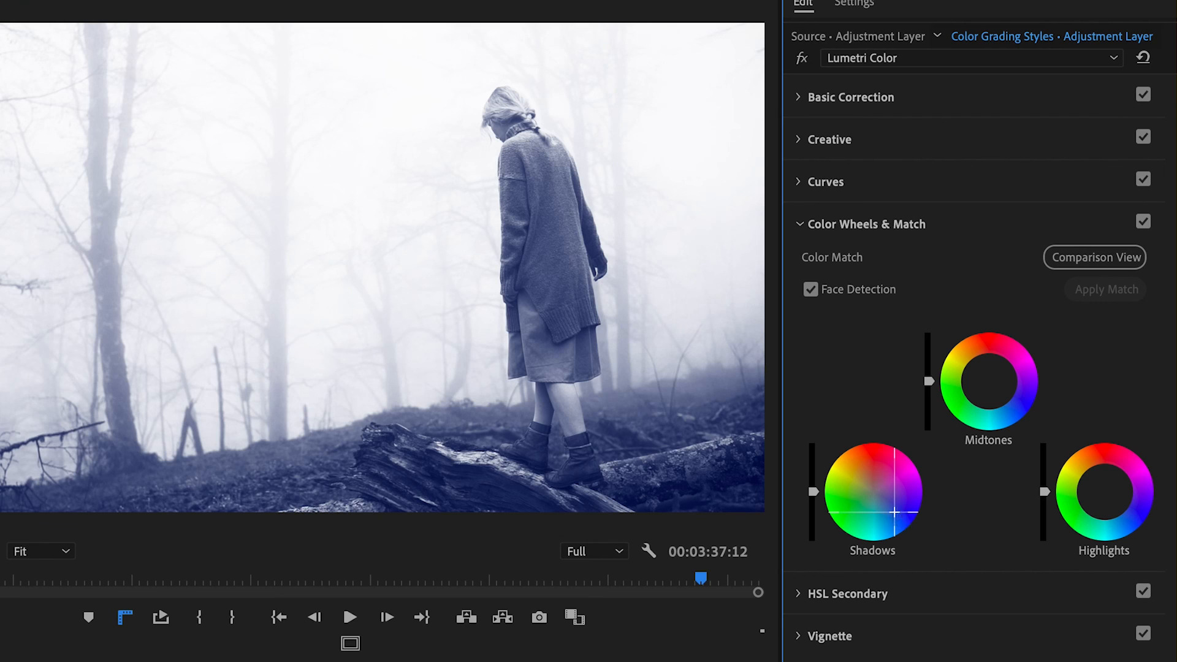
click(995, 357)
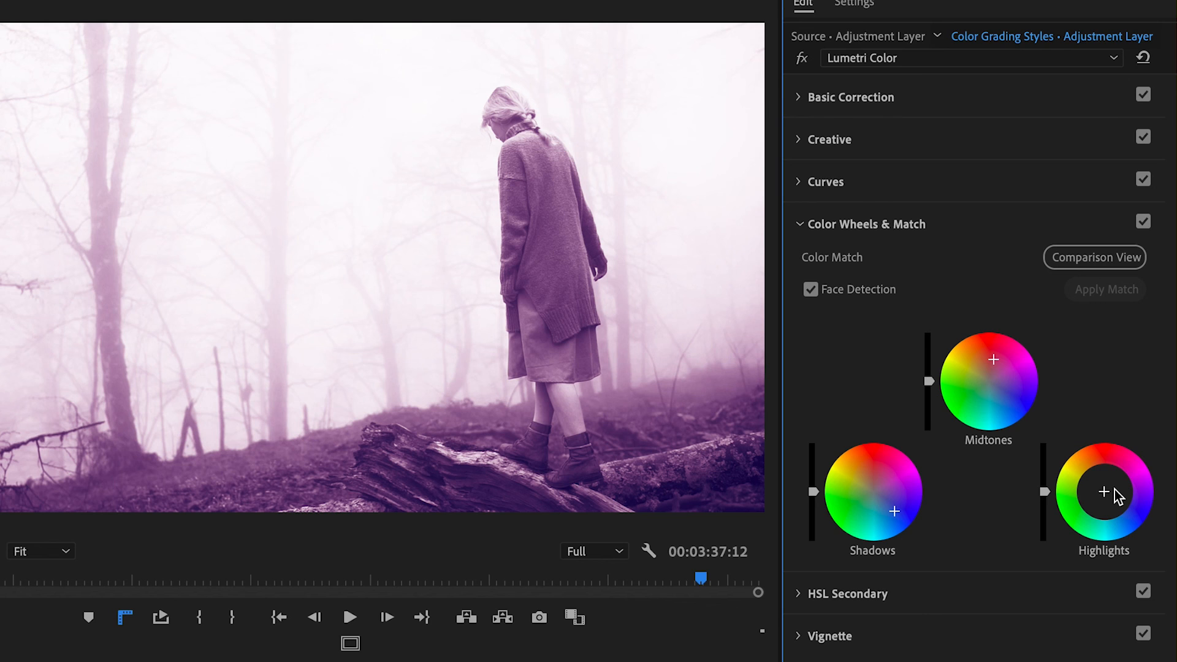
drag(1104, 492, 1092, 481)
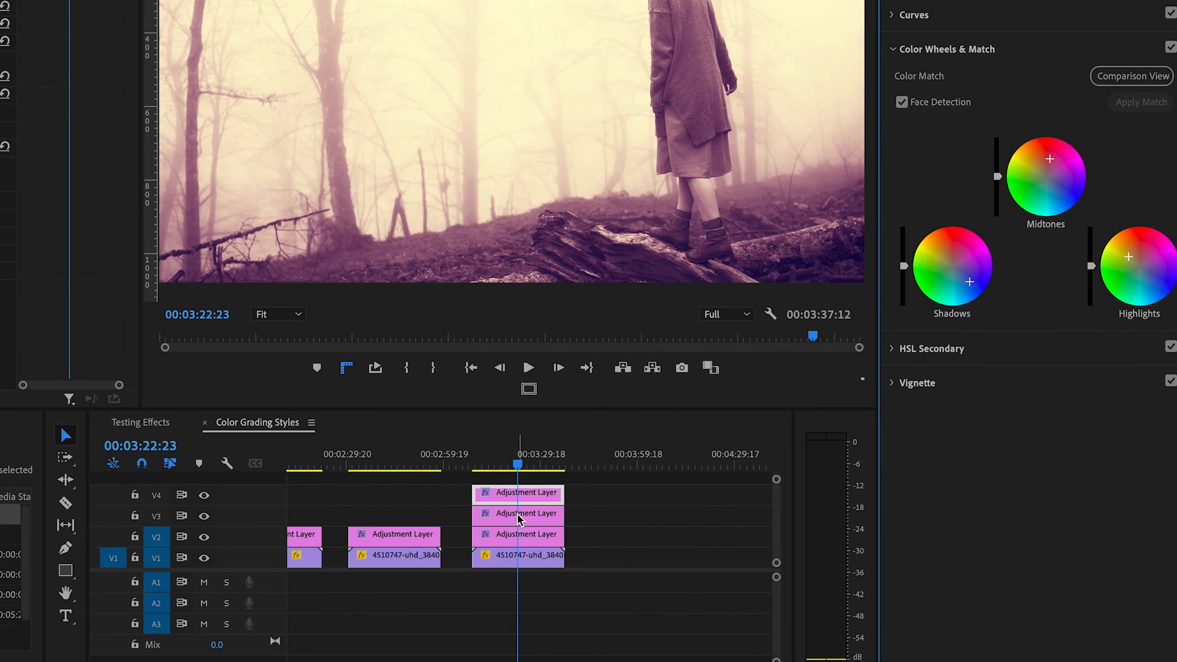
Turn off the Lumetri Color effect on the black-and-white adjustment layer on V3
click(516, 521)
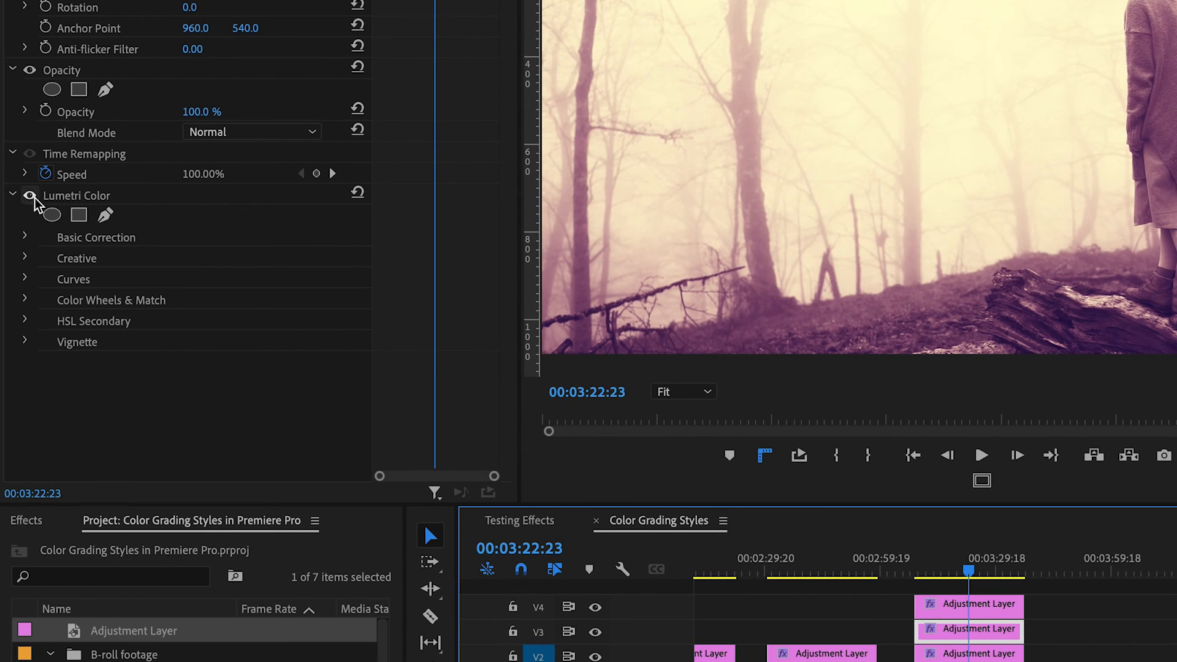
click(31, 196)
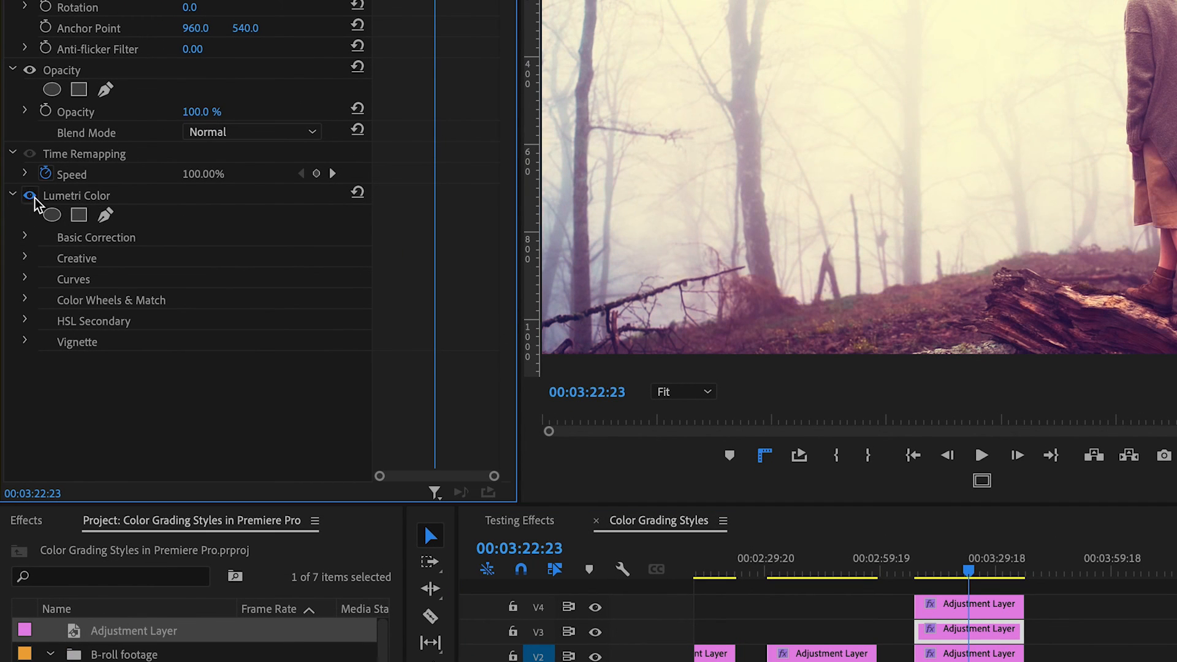